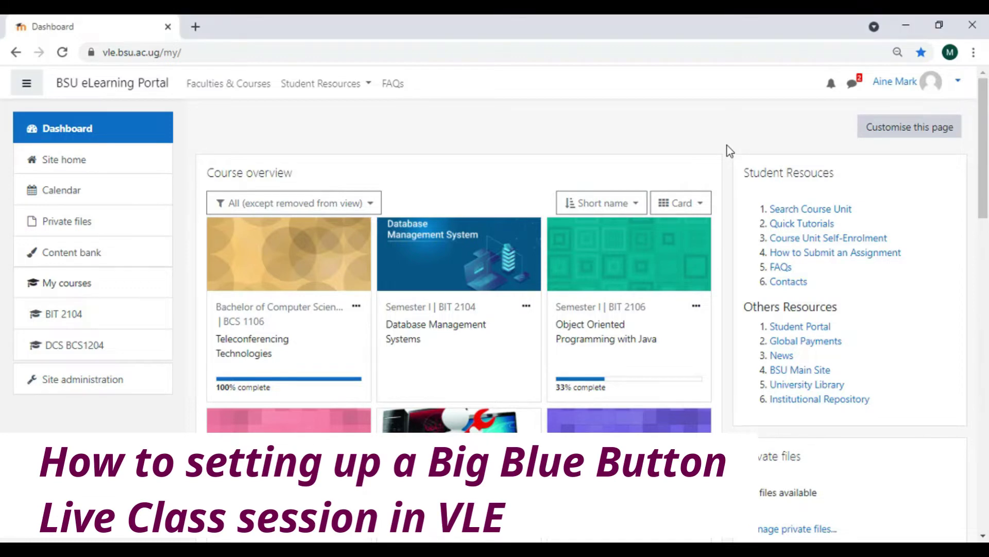
Open the ODeL course and turn editing on
scroll(728, 145, down, 3)
scroll(727, 145, down, 6)
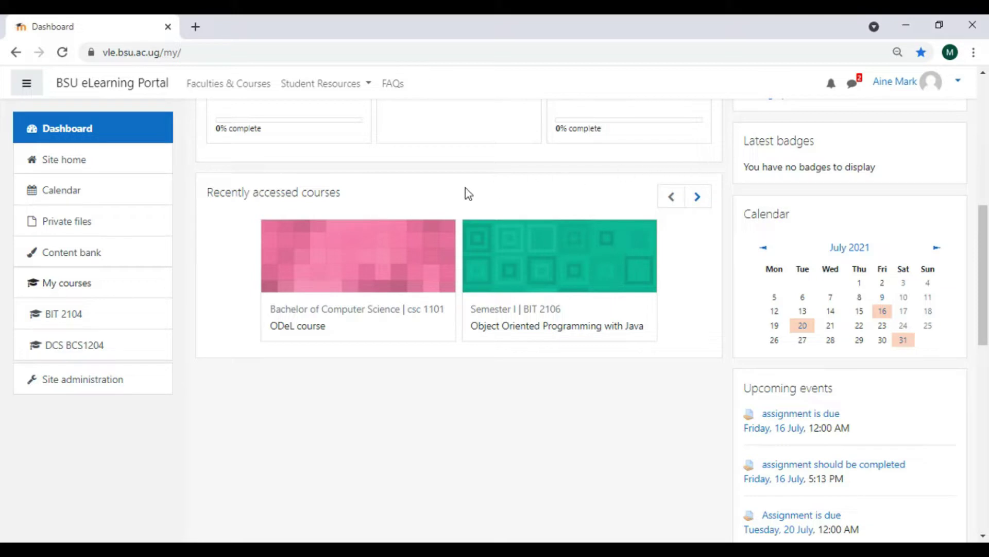
click(308, 330)
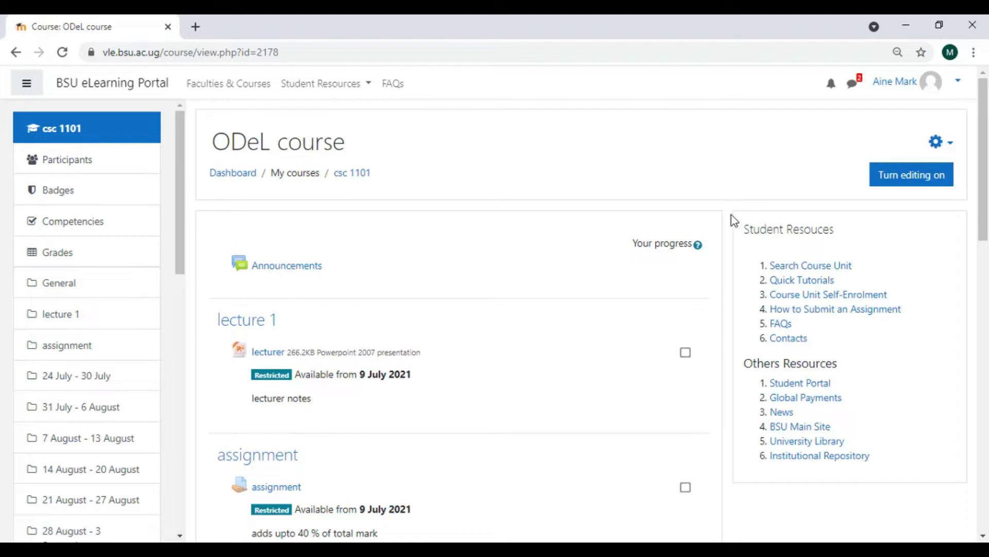
click(924, 177)
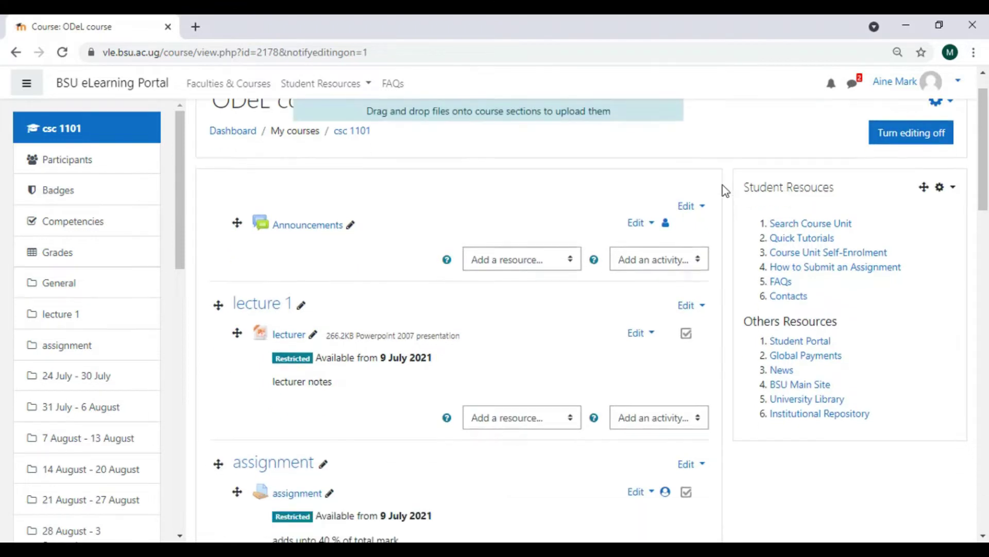
Rename the 24 July - 30 July section to 'lecture 1 meeting'
scroll(727, 193, down, 5)
scroll(726, 192, down, 1)
click(355, 301)
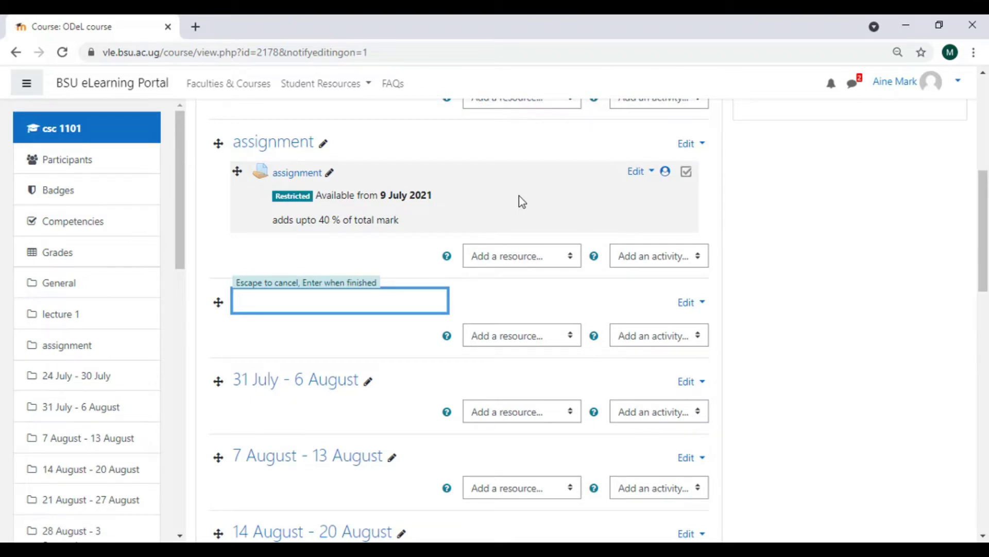
text(lecturer 1)
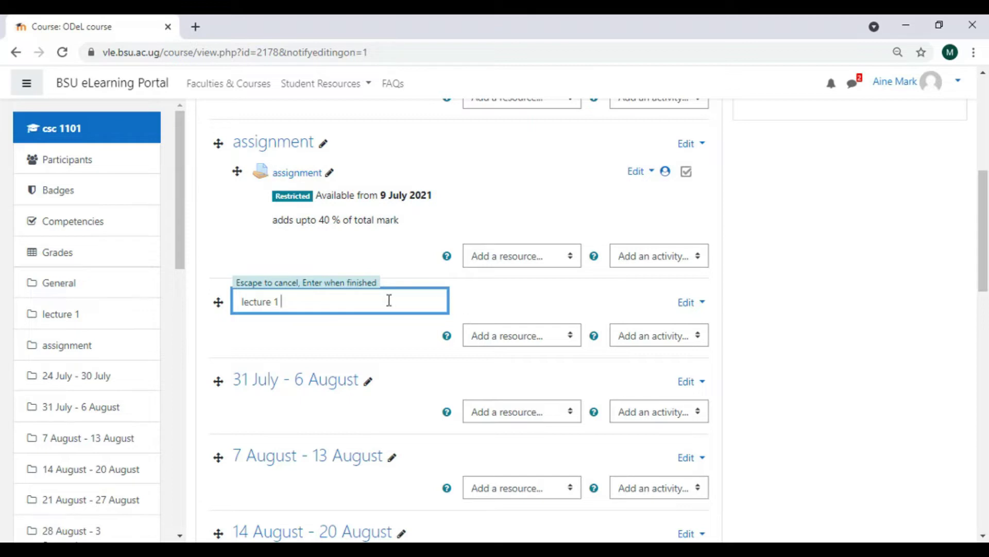
text( v)
key(BackSpace)
text(meeting)
key(Return)
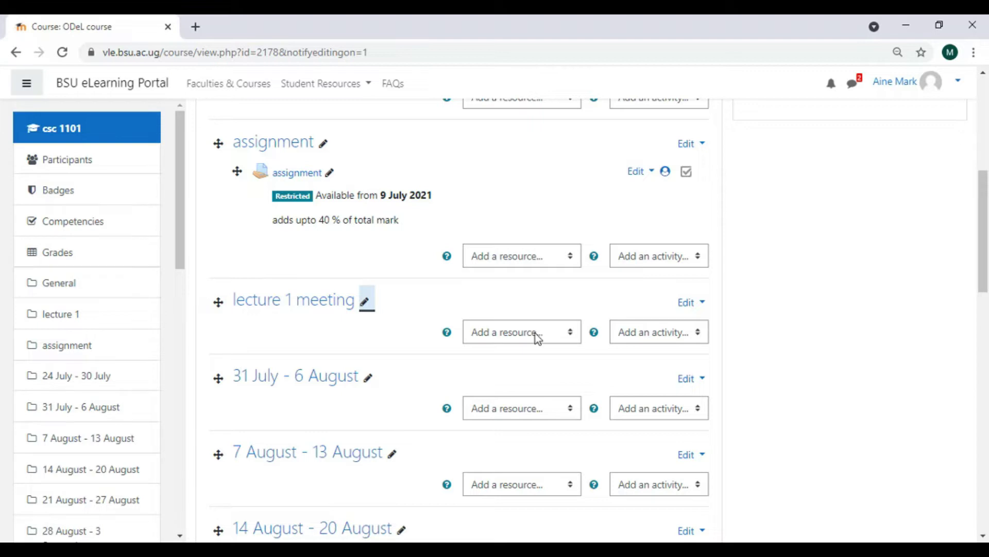
Add a BigBlueButton activity to lecture 1 meeting named 'lecturer', with the description field shown
click(697, 335)
click(666, 82)
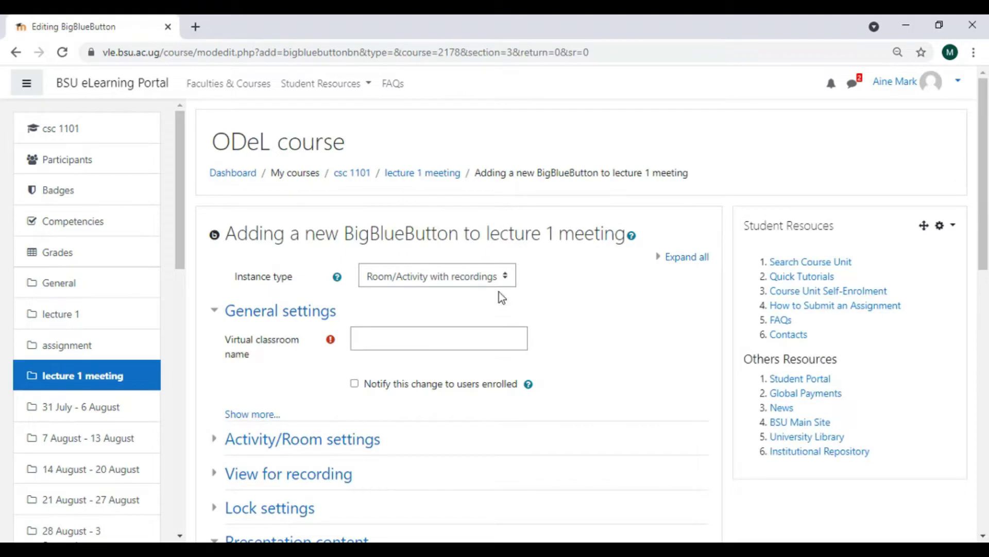
click(382, 343)
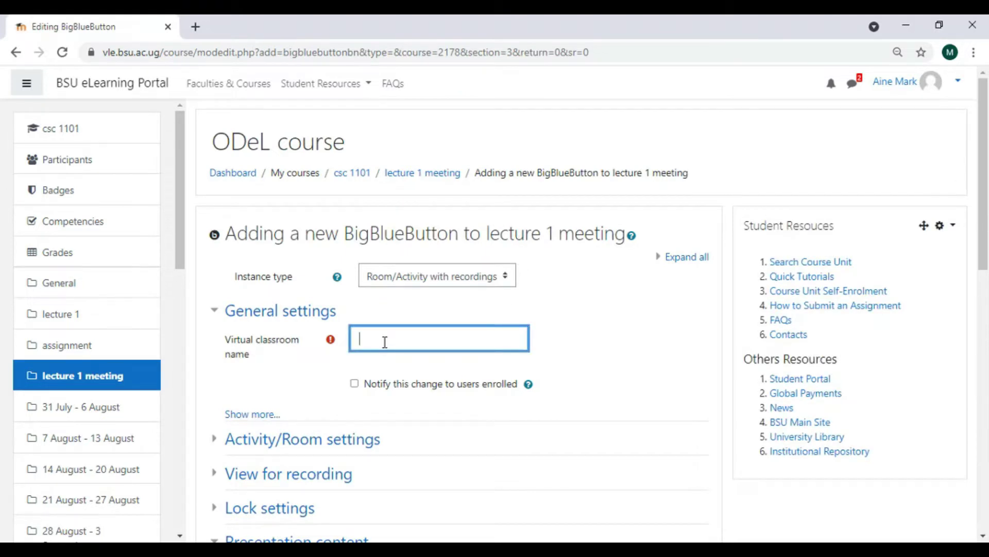
text(lecturer)
click(250, 416)
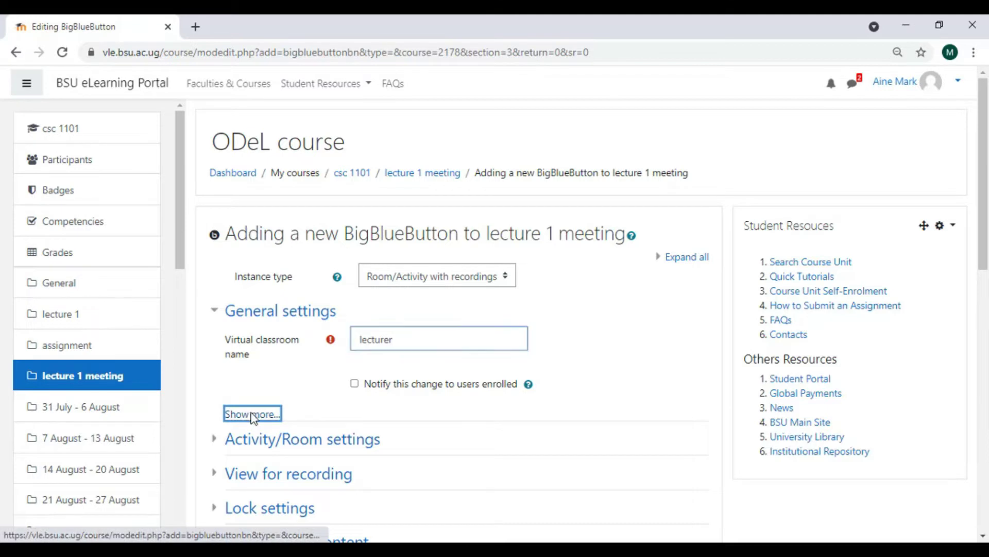
scroll(559, 344, down, 2)
scroll(566, 337, down, 1)
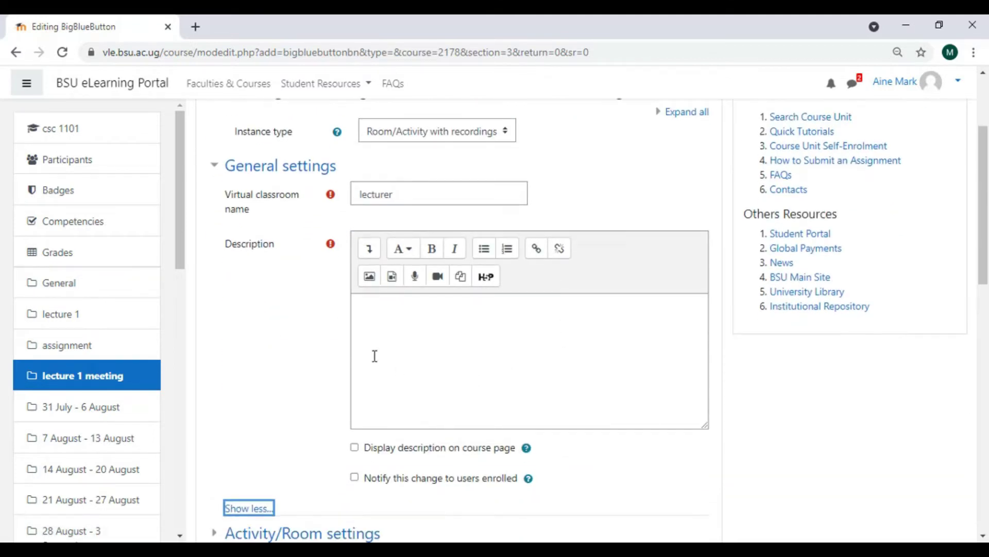
Give it the description 'describing lecture 1', shown on the course page, with enrolled users notified
click(400, 305)
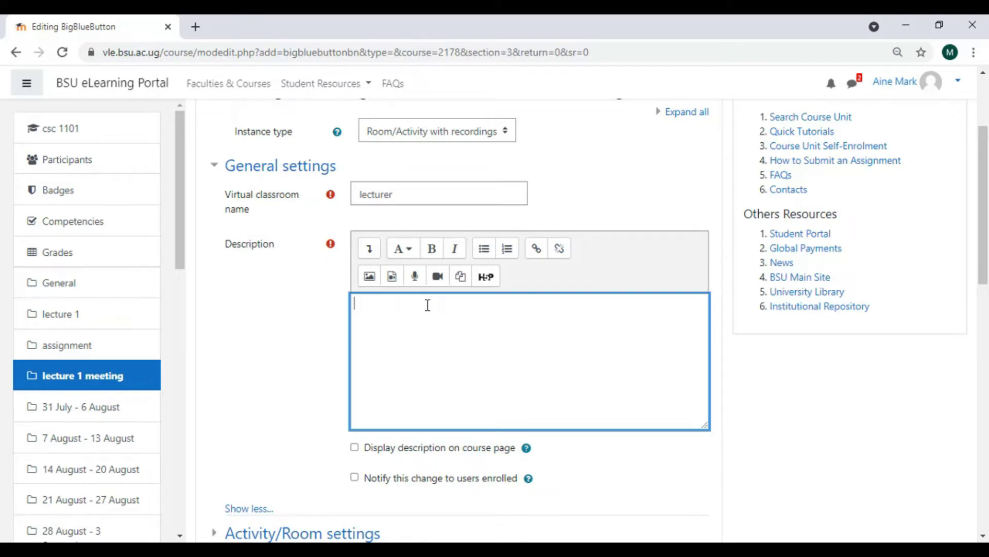
text(describing lecturer)
click(355, 448)
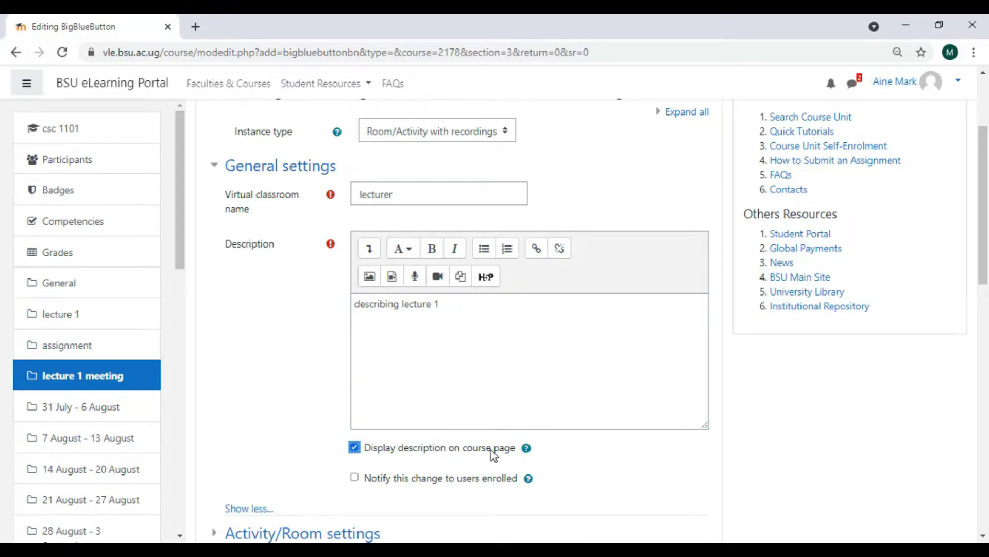
scroll(496, 429, down, 3)
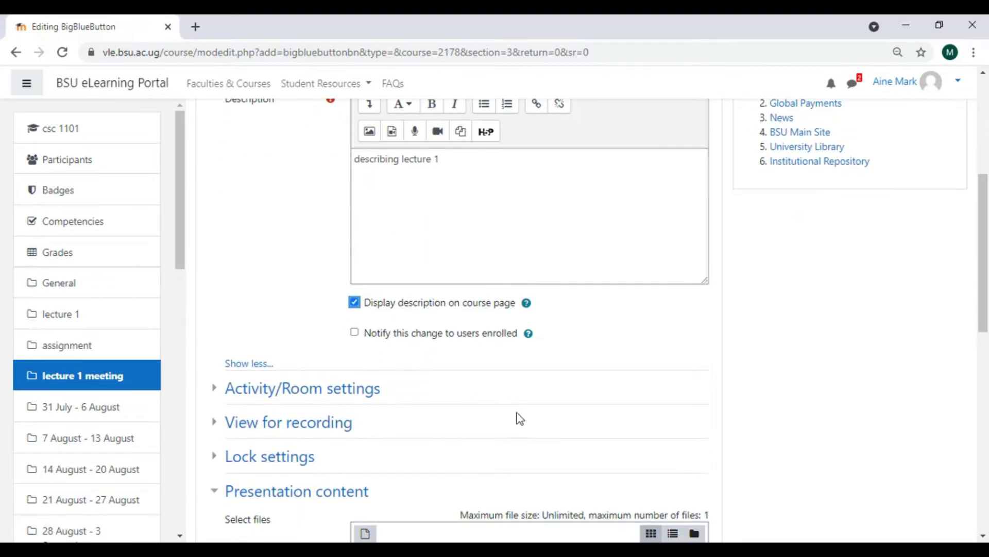
click(355, 333)
scroll(710, 350, up, 2)
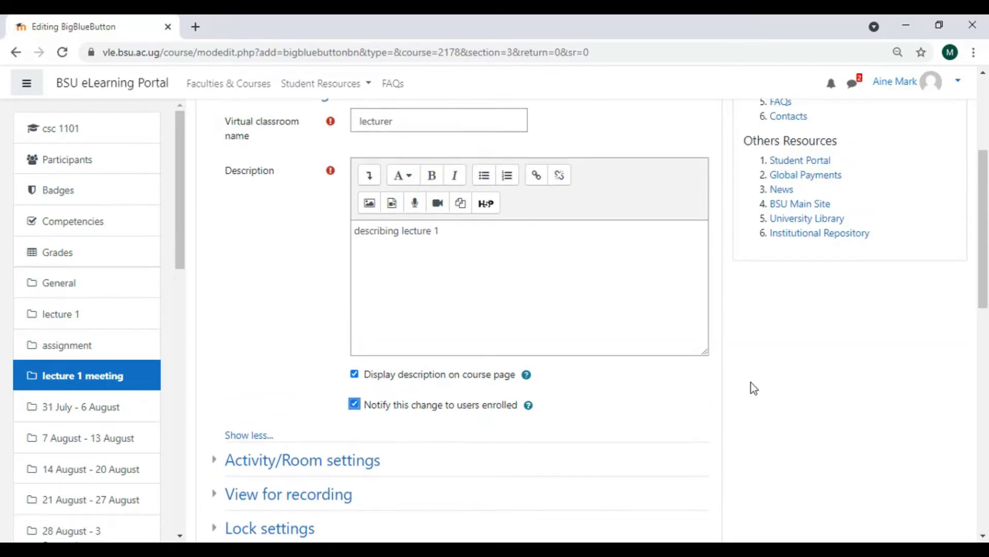
scroll(751, 383, down, 2)
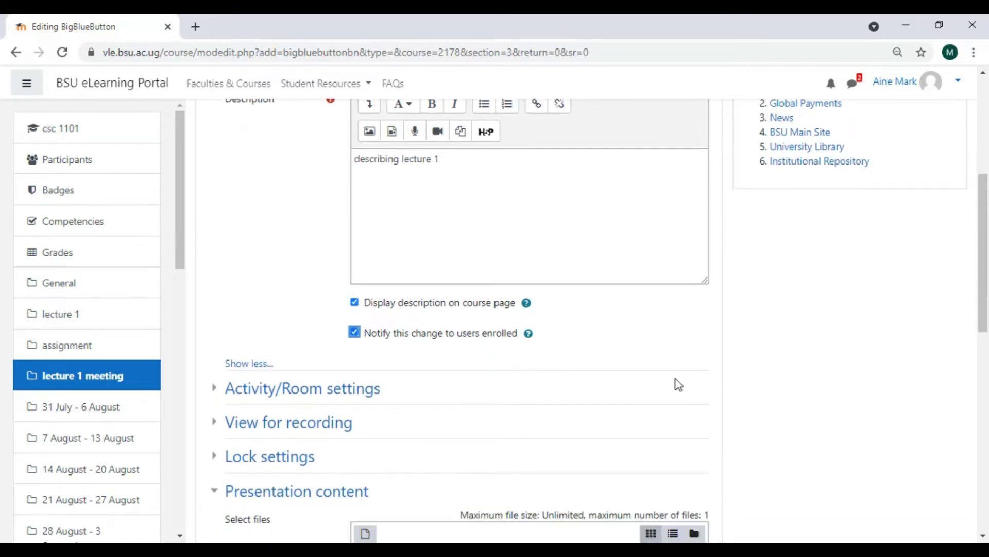
click(216, 392)
Turn off Wait for moderator so the session can start without a moderator
scroll(740, 405, down, 4)
scroll(739, 405, down, 1)
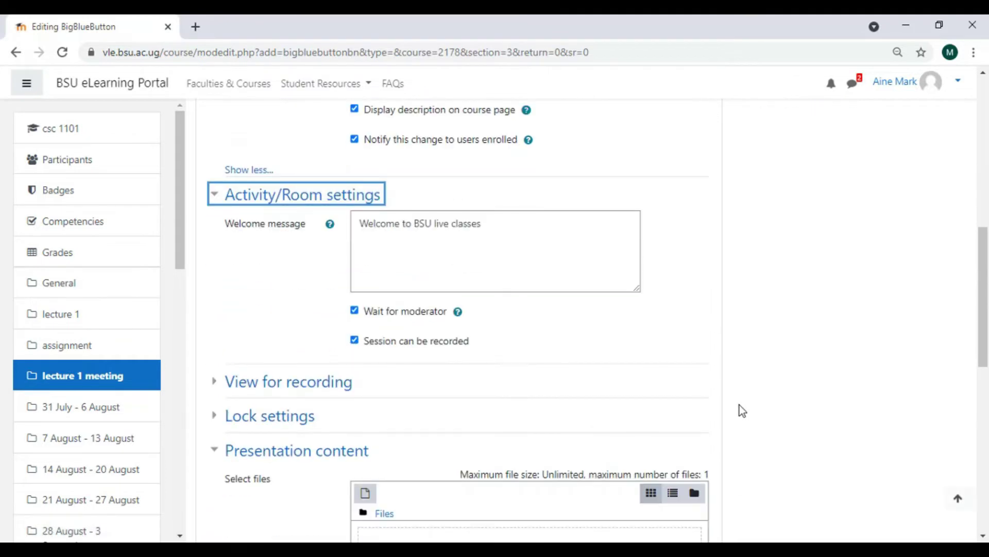
click(469, 222)
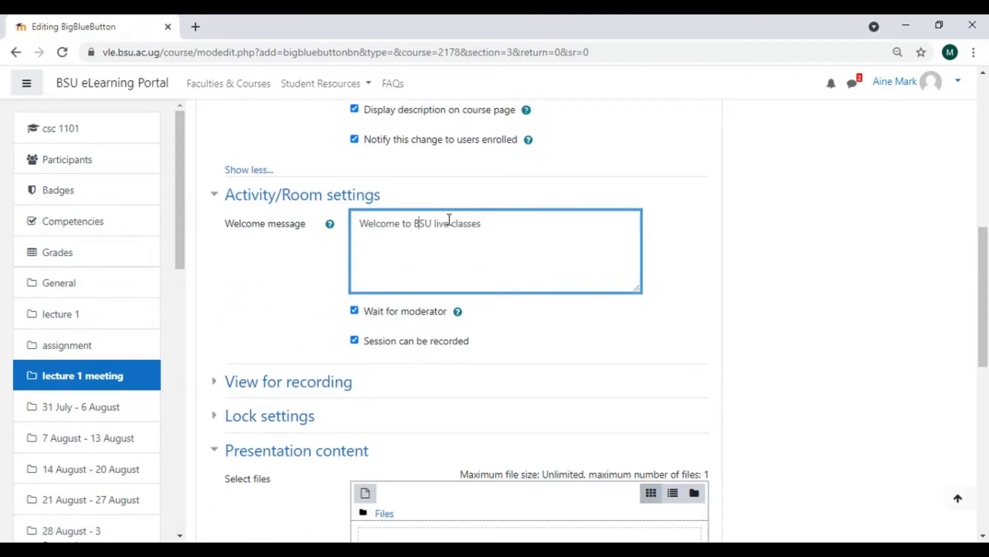
scroll(438, 222, down, 1)
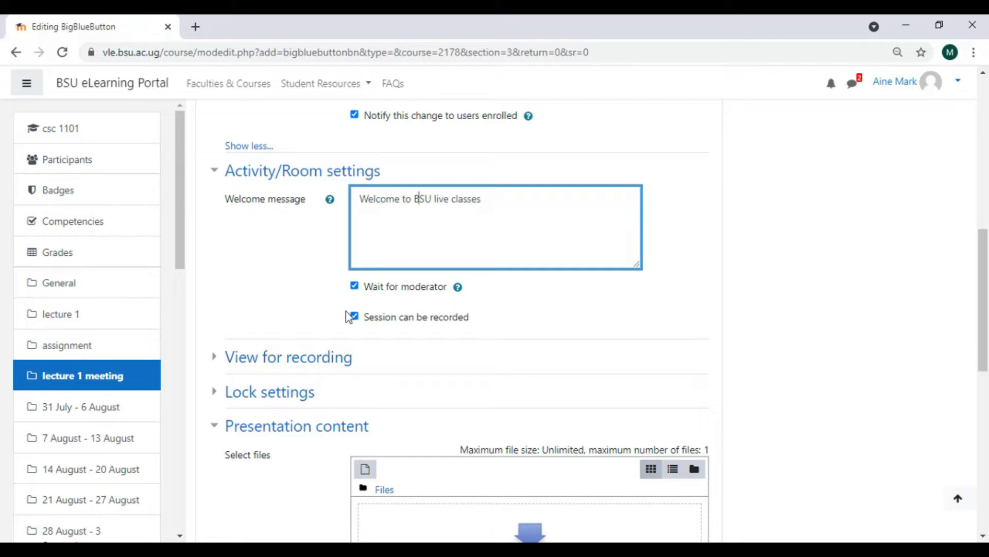
click(354, 286)
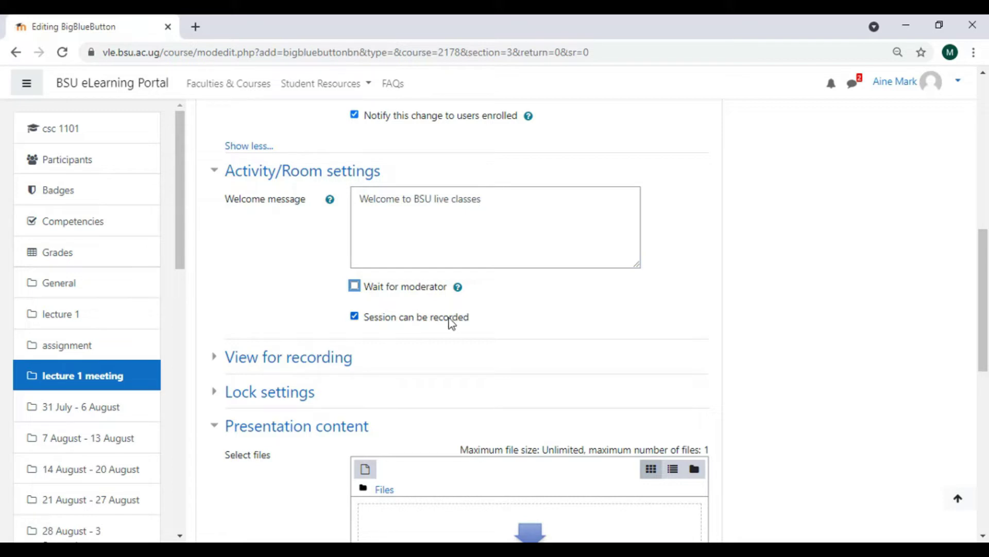
Expand the View for recording and Lock settings sections
scroll(714, 330, down, 3)
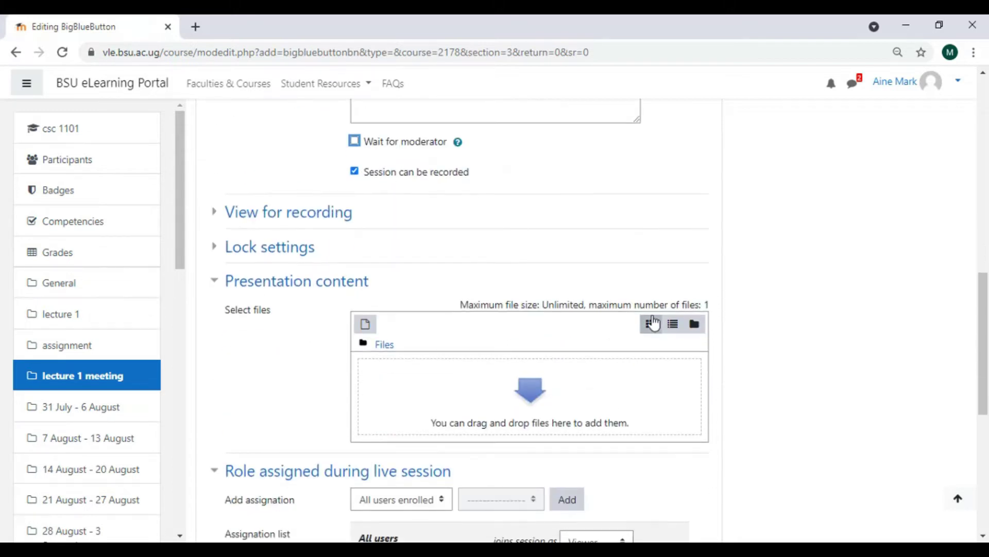
click(213, 219)
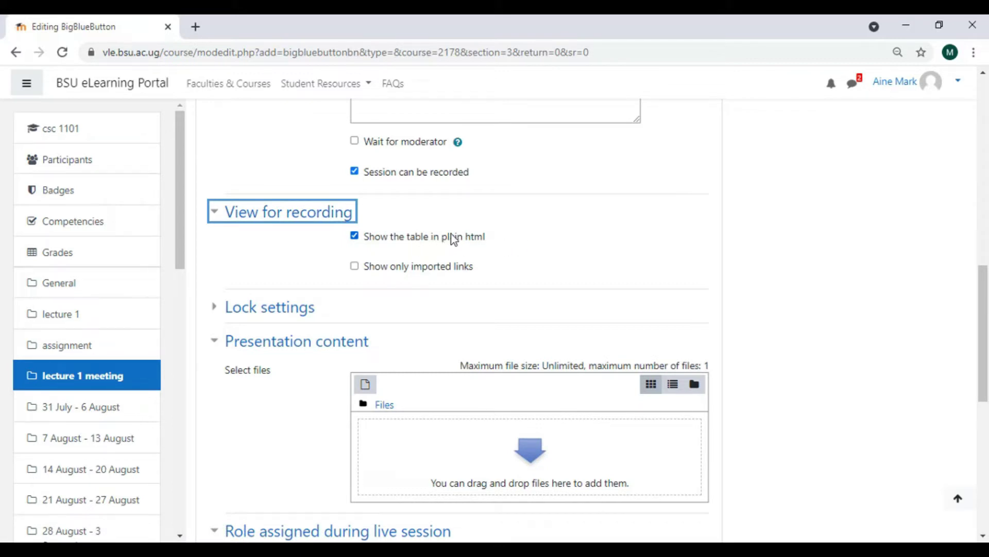
scroll(704, 267, down, 1)
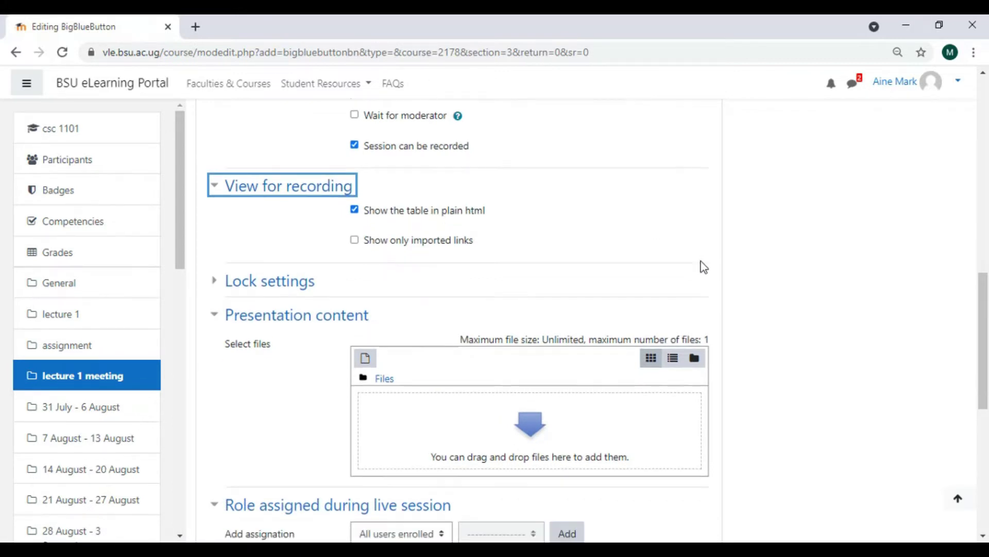
scroll(704, 267, down, 1)
click(217, 241)
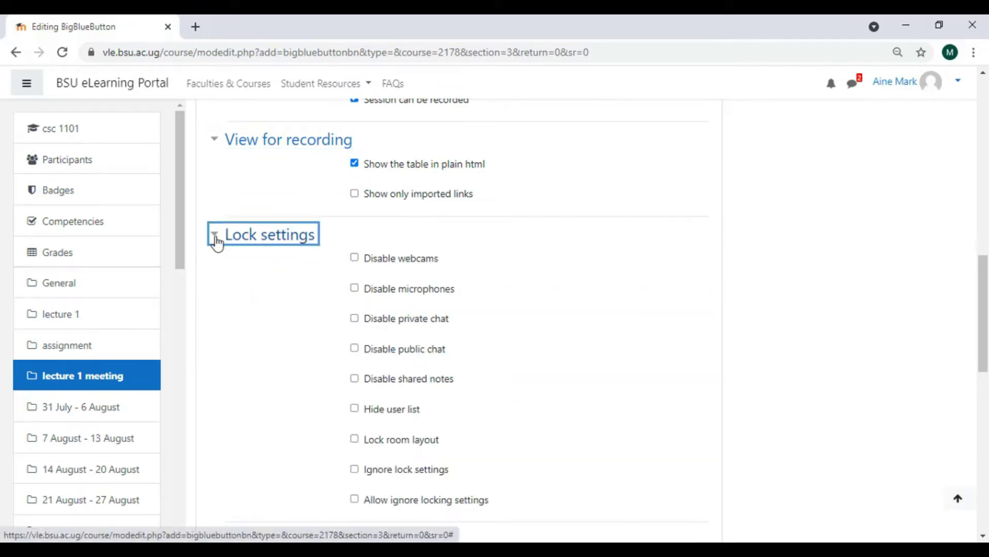
Add the Student role to the live-session role list, joining as Viewer
click(216, 241)
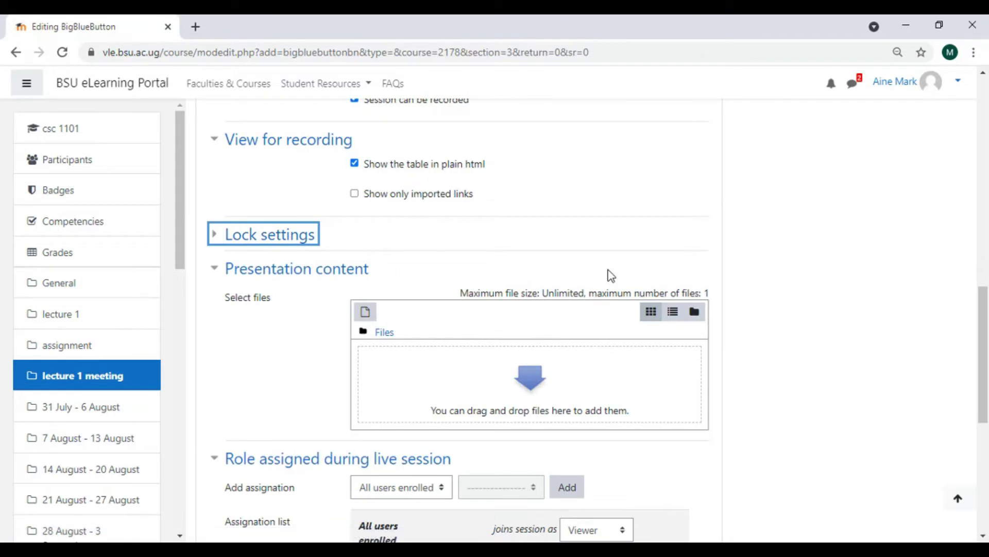
scroll(610, 276, down, 3)
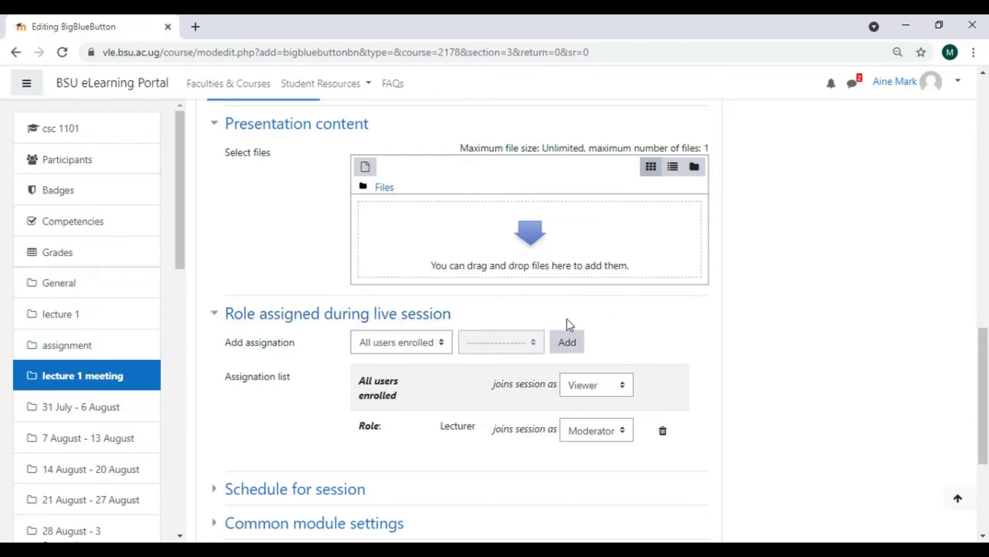
scroll(762, 312, down, 3)
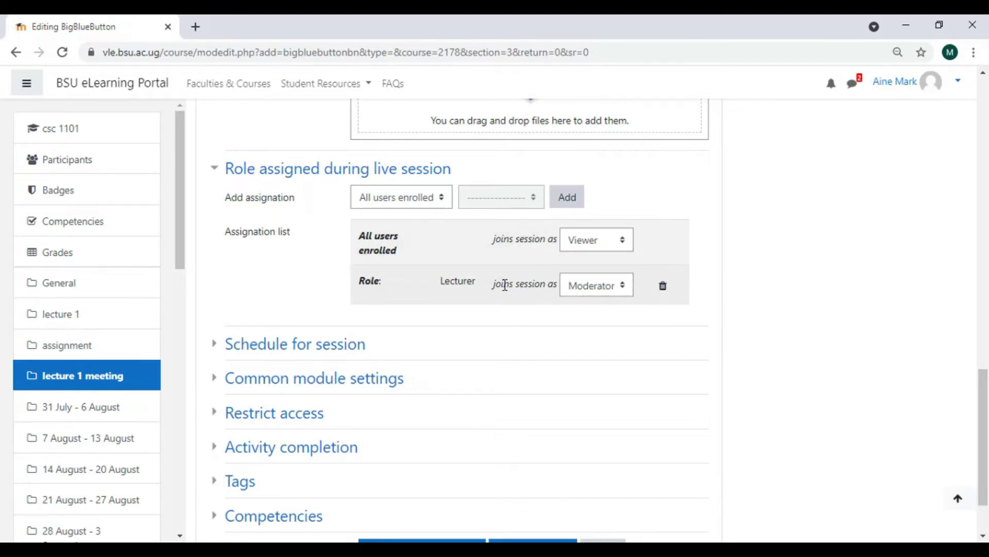
click(427, 197)
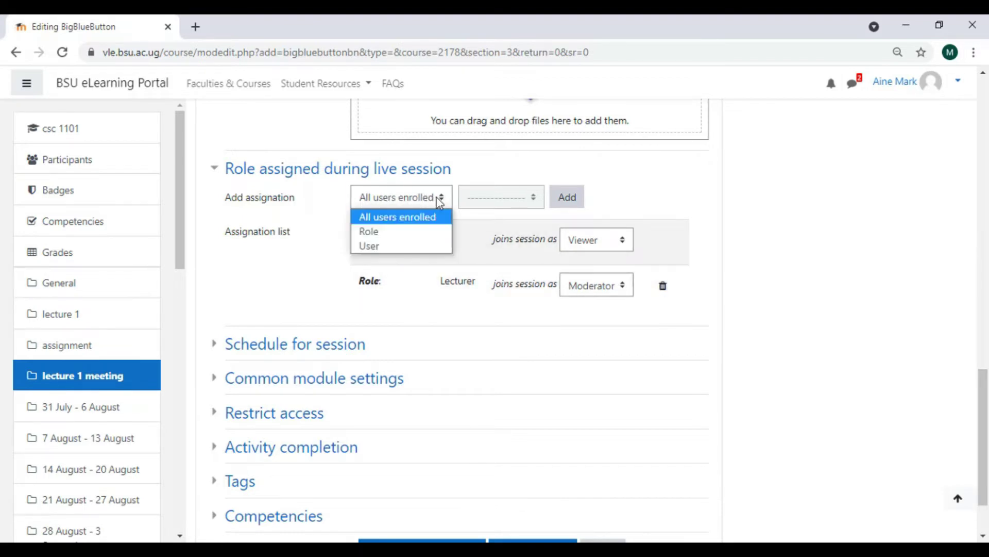
click(386, 236)
click(616, 198)
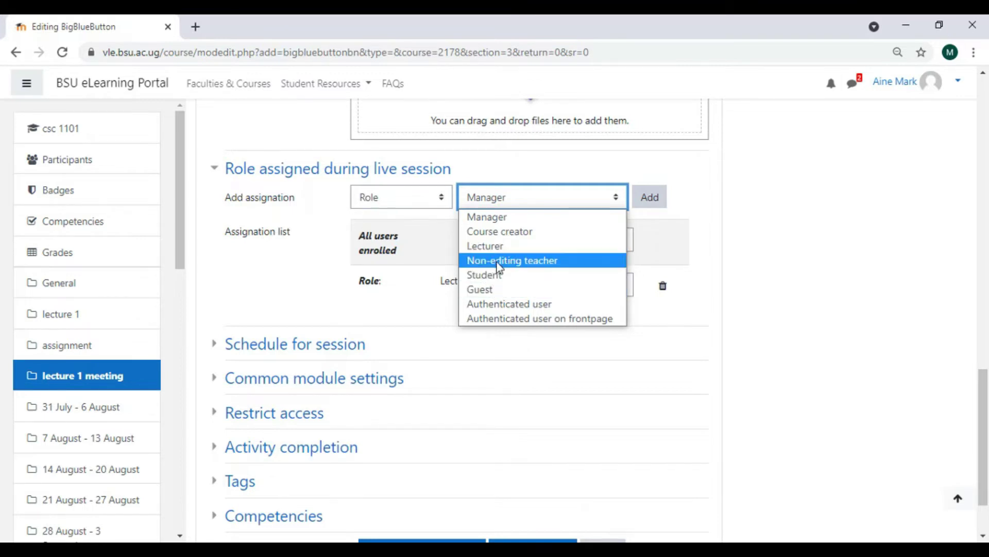
click(495, 276)
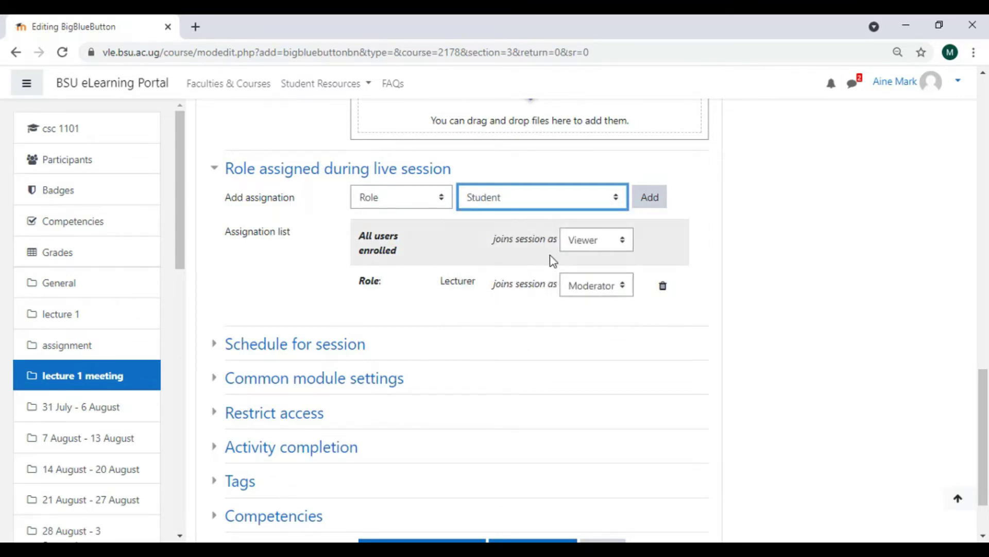
click(648, 198)
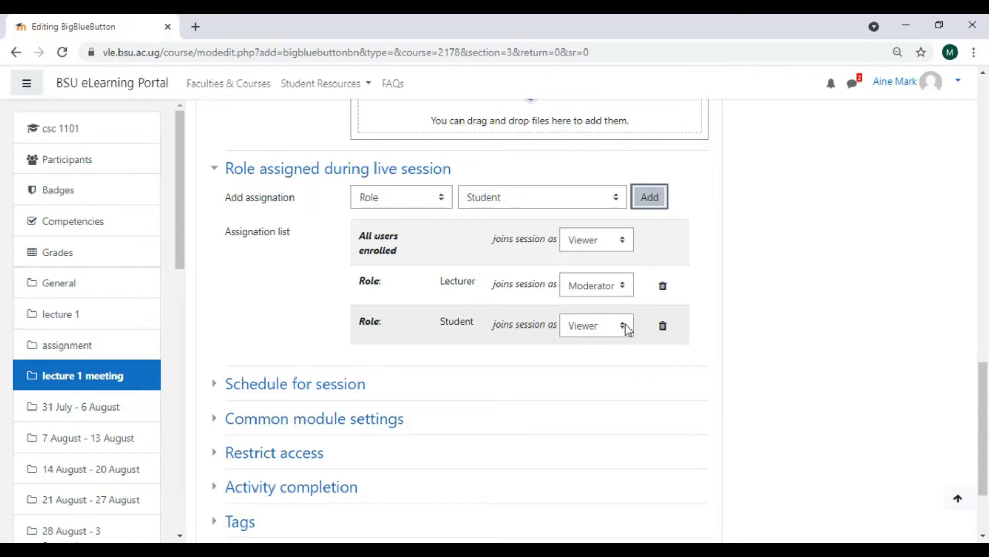
scroll(742, 351, up, 10)
scroll(742, 351, down, 8)
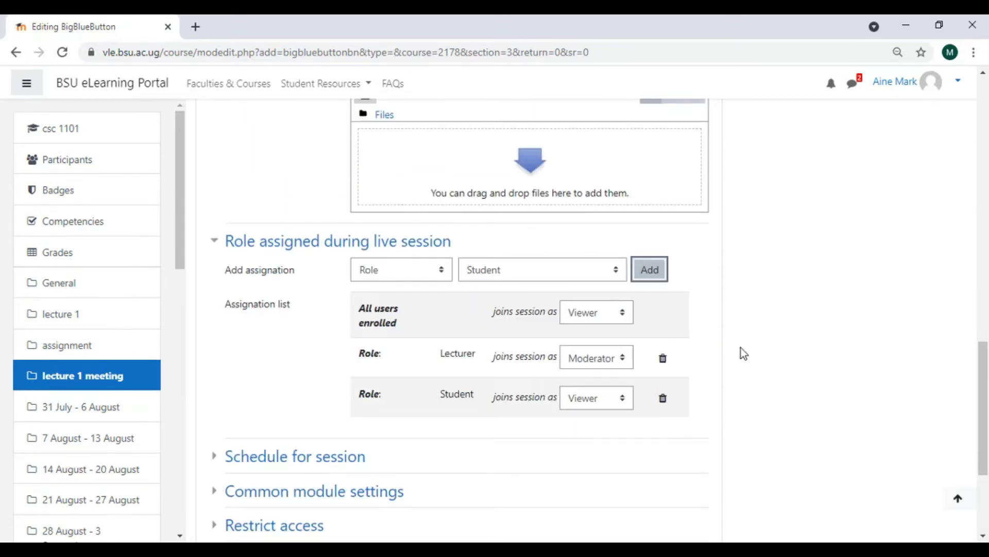
scroll(744, 354, down, 4)
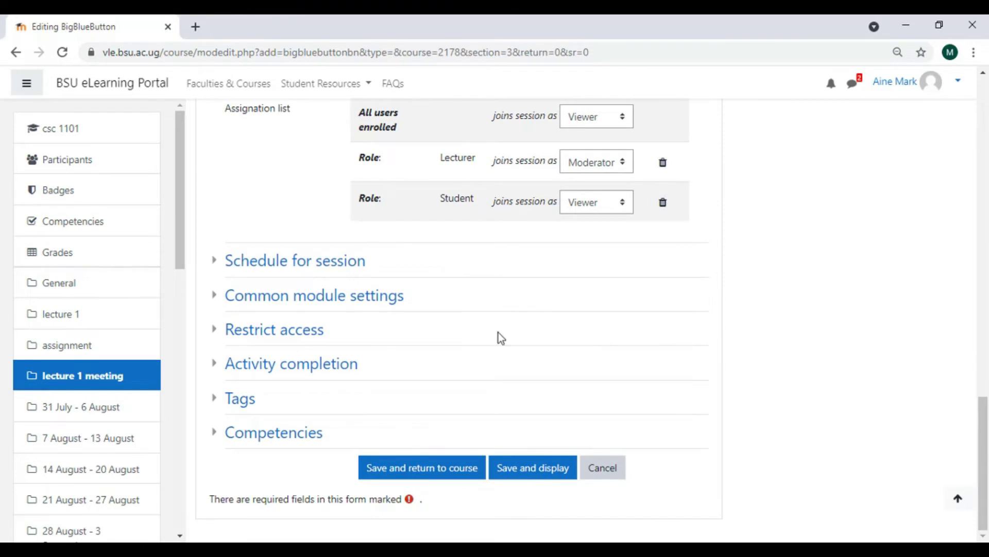
Enable the join-open time and set it to 17:30 on 9 July 2021
click(215, 264)
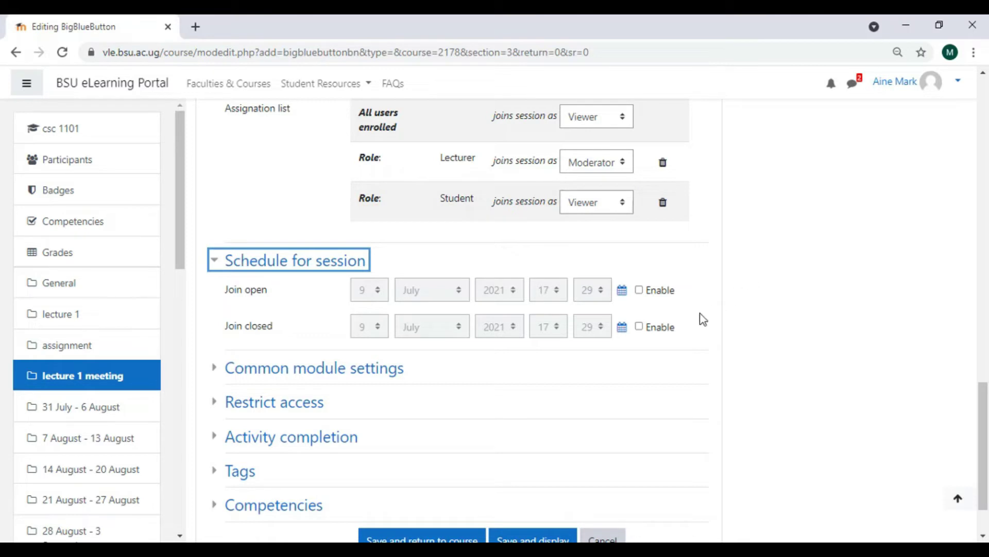
click(639, 290)
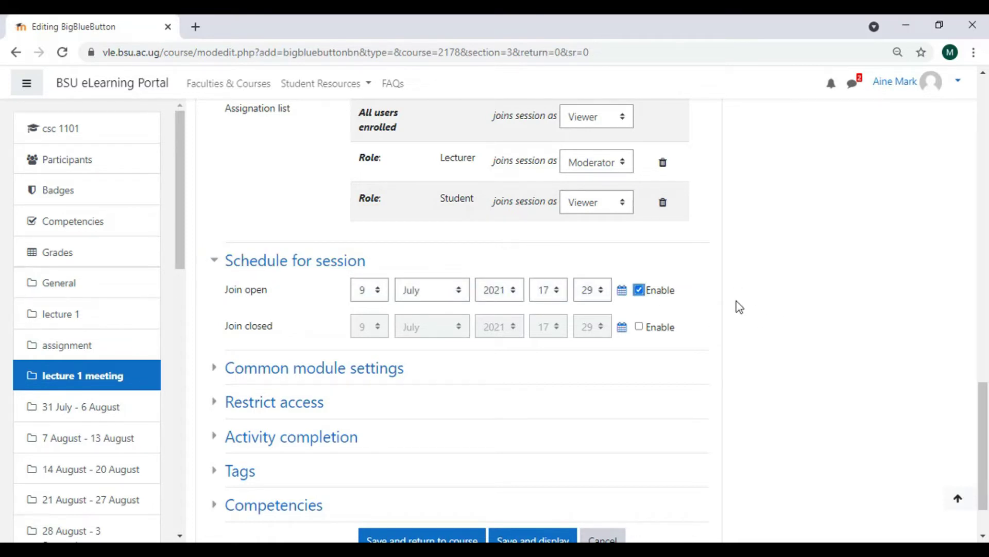
click(602, 291)
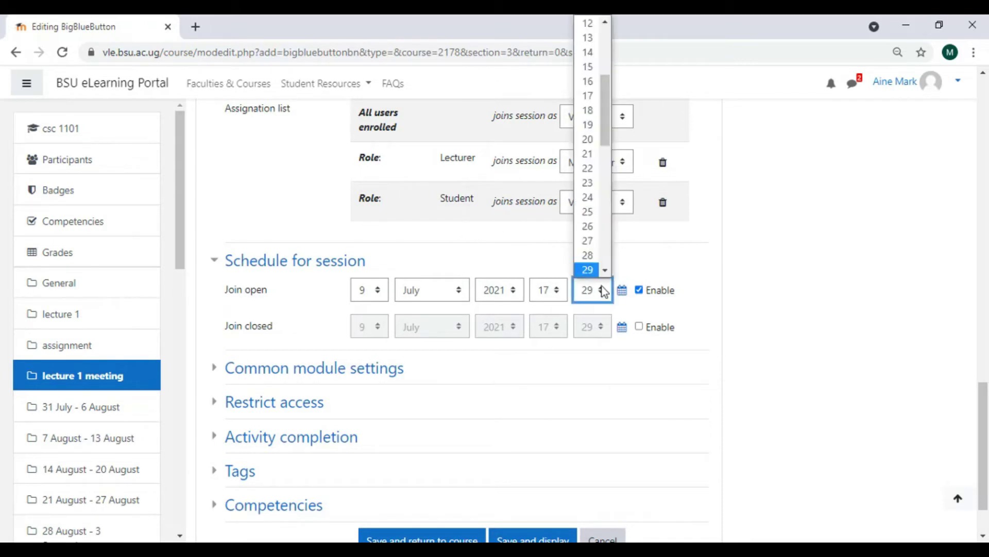
scroll(603, 270, down, 2)
click(595, 262)
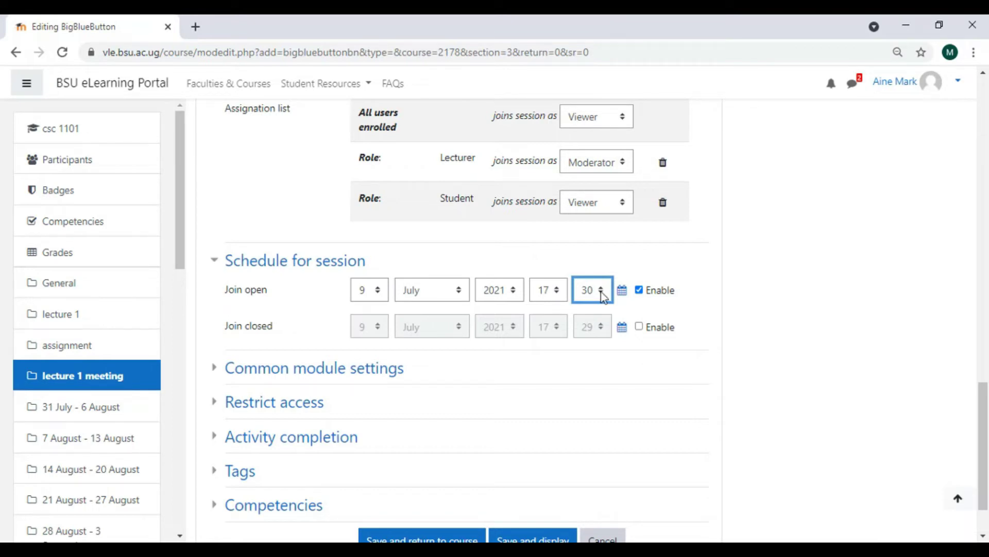
Enable the join-closed time and set its hour to 19, closing at 19:29
click(639, 327)
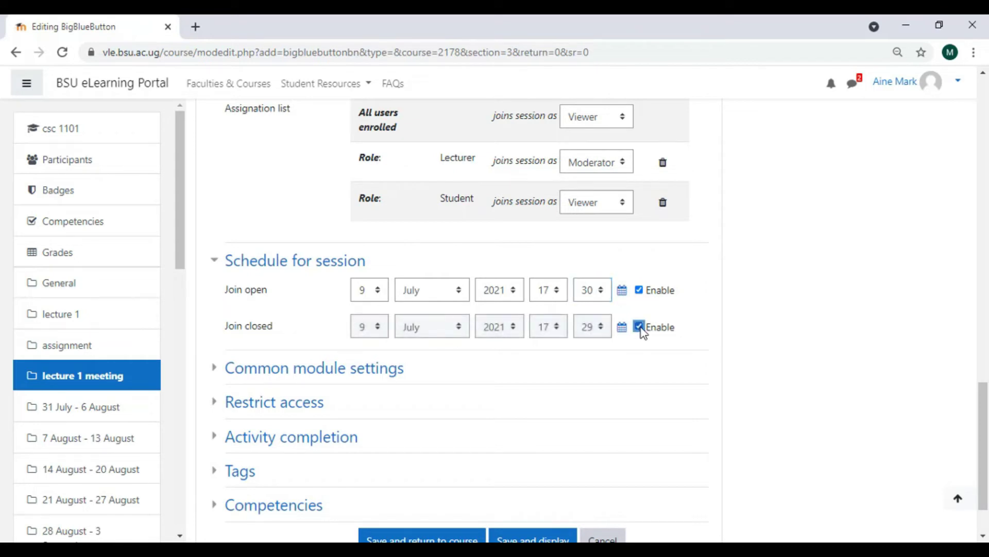
click(559, 325)
scroll(560, 297, down, 1)
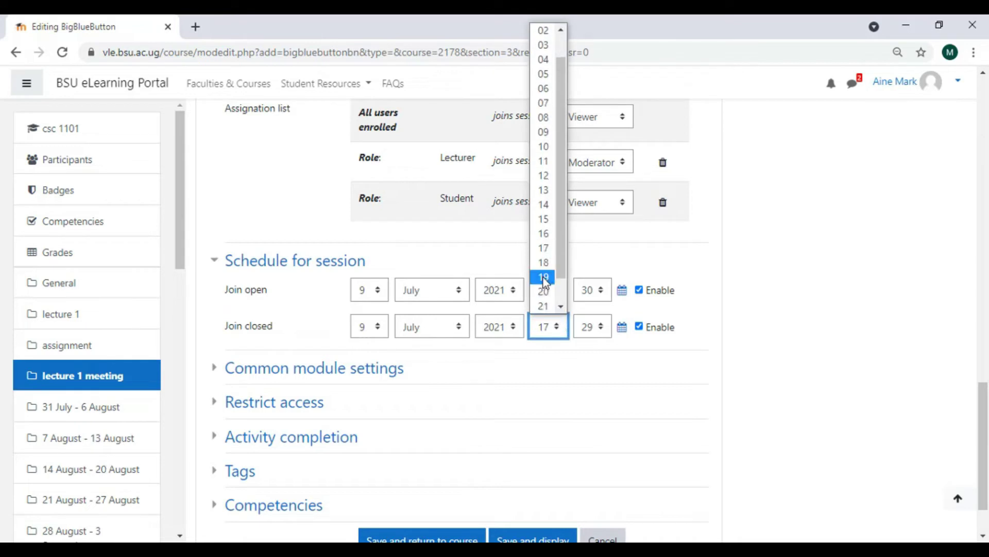
click(543, 277)
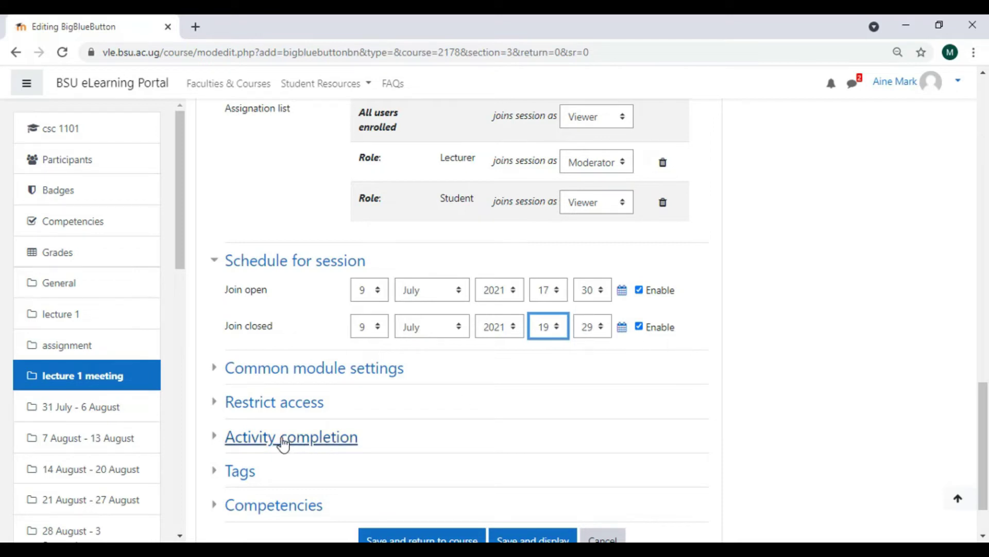
click(216, 408)
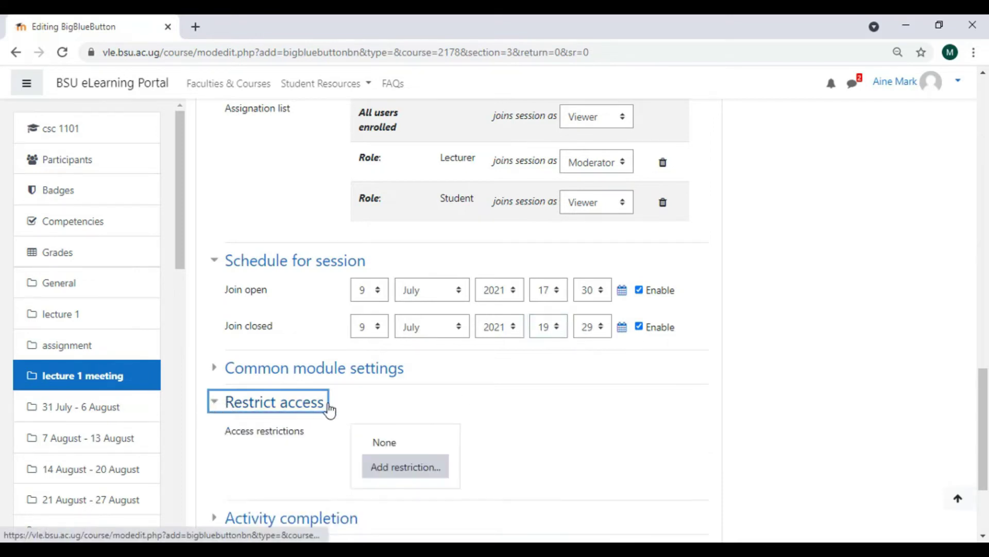
Add a date restriction starting 8 July 2021, then save and return to the course
click(413, 465)
click(425, 256)
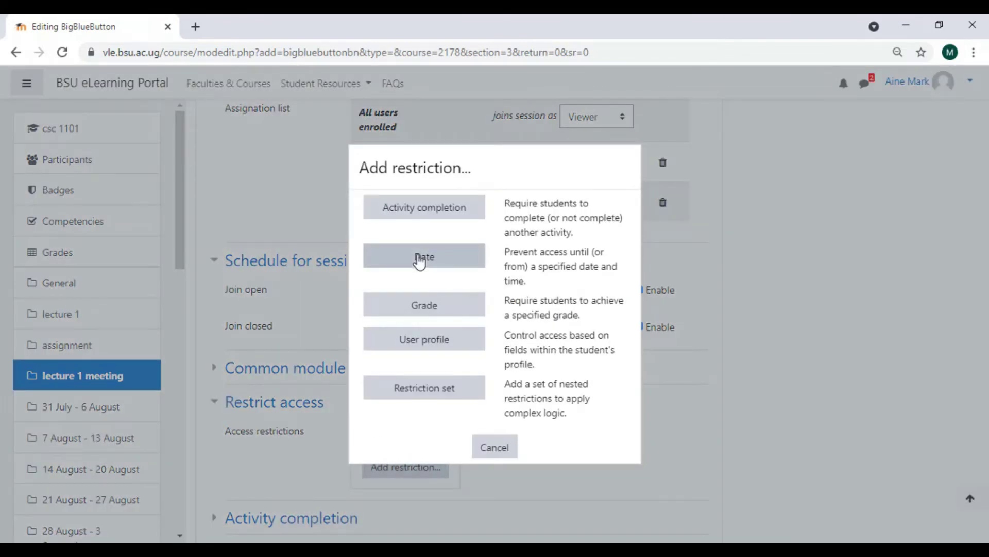
scroll(762, 397, down, 4)
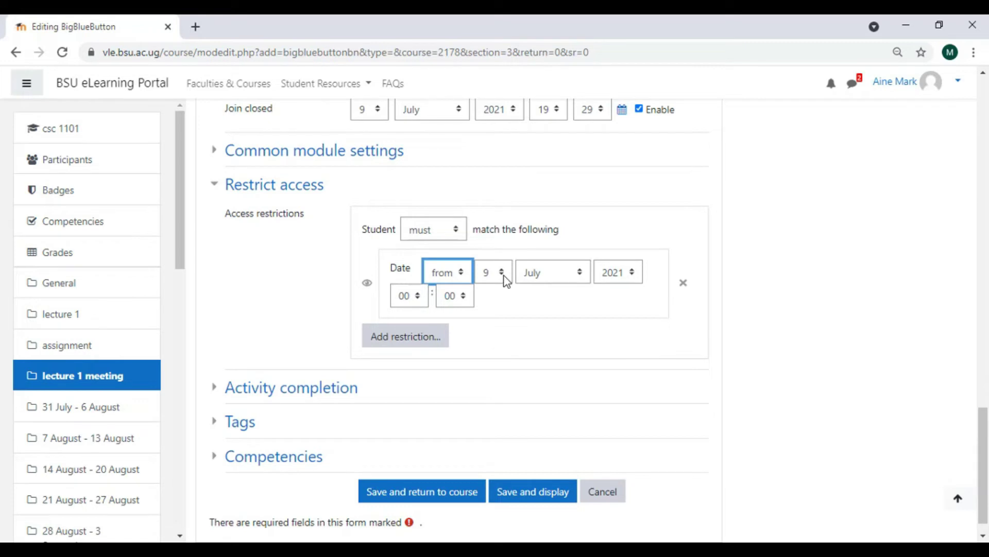
click(419, 299)
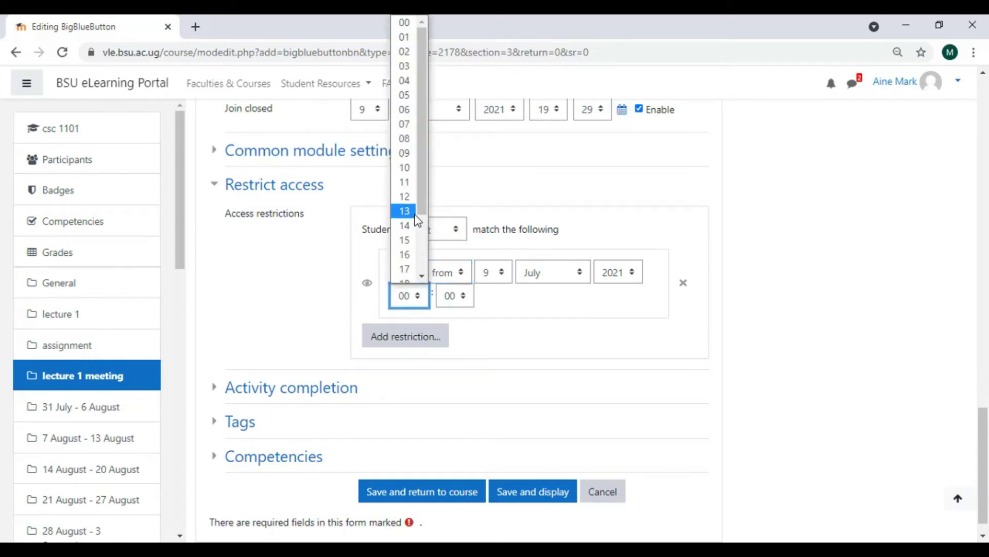
click(501, 271)
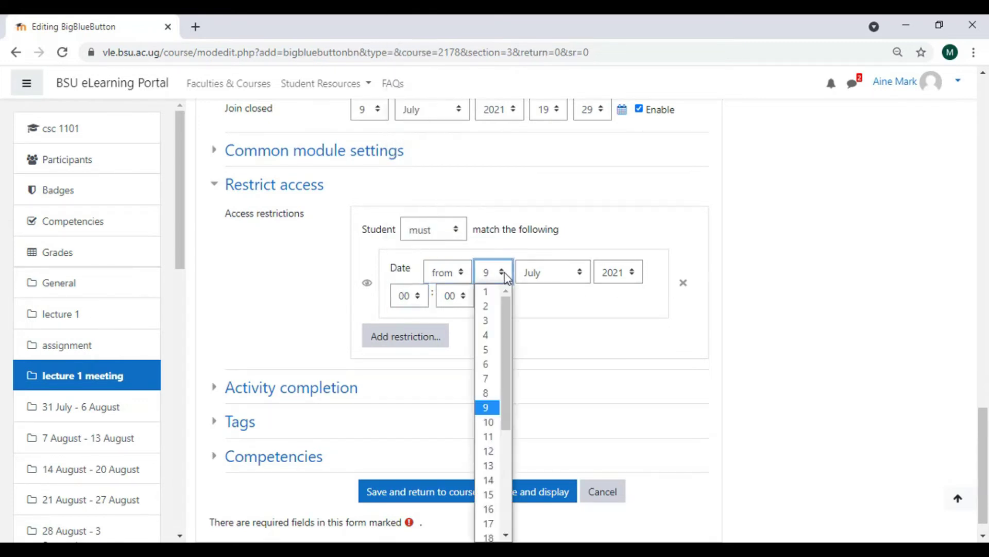
click(487, 392)
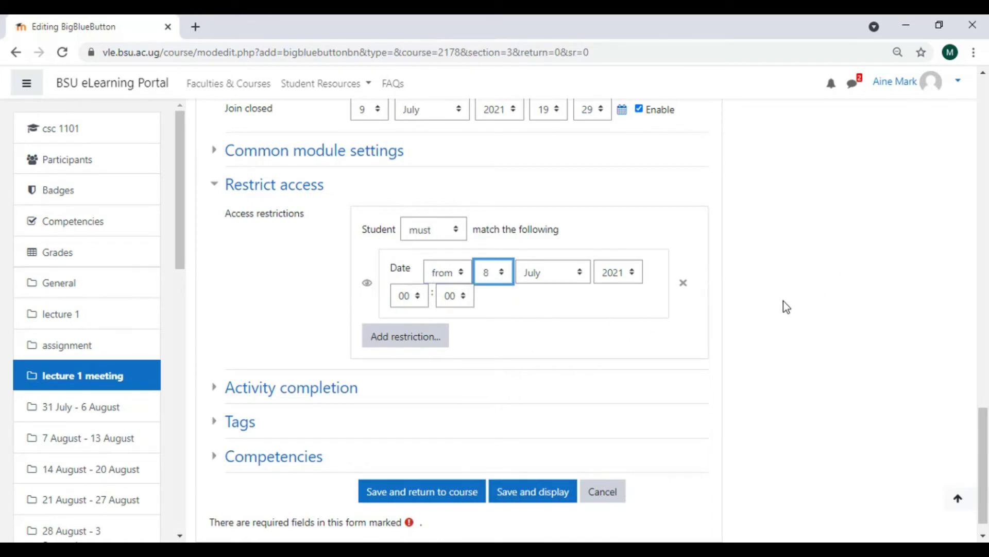
scroll(753, 341, down, 1)
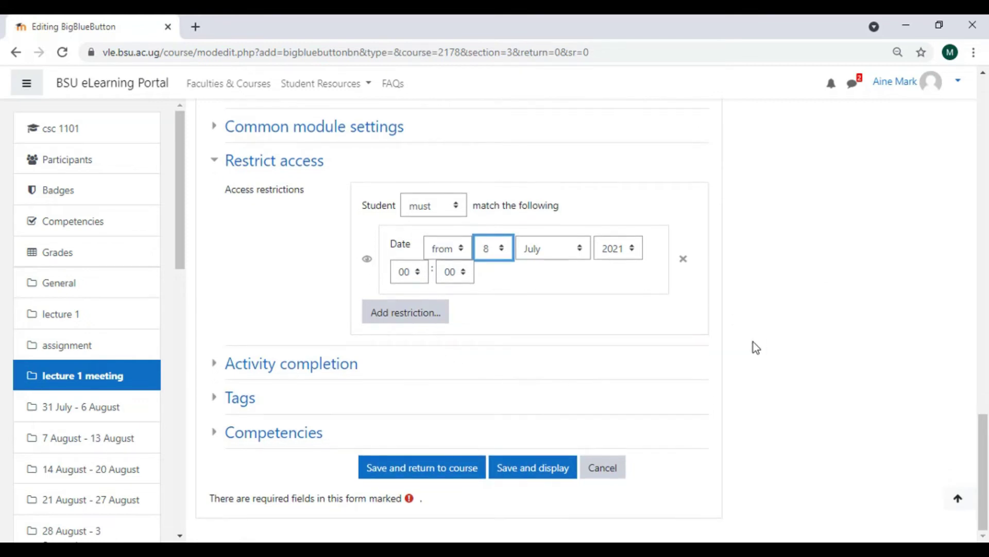
click(442, 472)
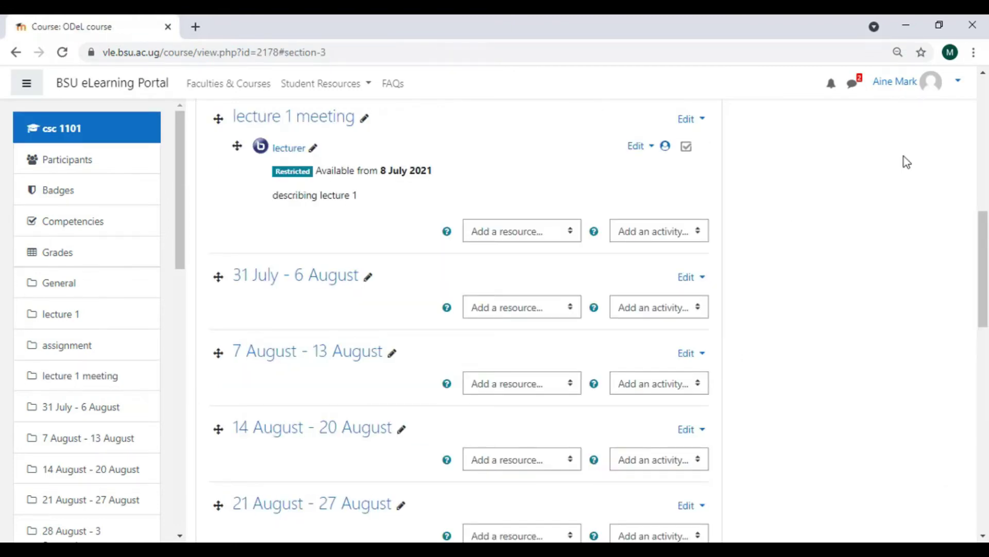
Turn editing off and open the 'lecturer' BigBlueButton room in lecture 1 meeting
click(913, 180)
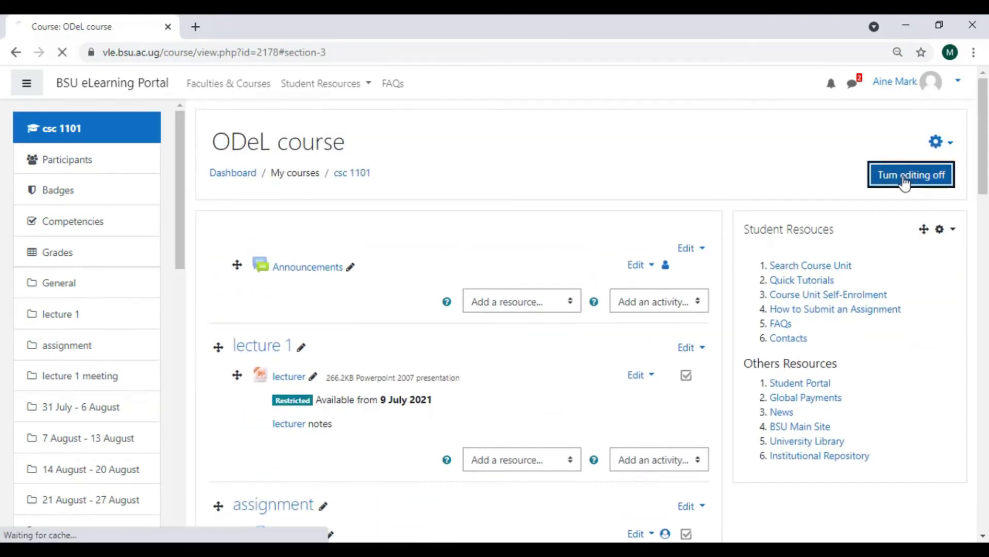
scroll(648, 450, down, 5)
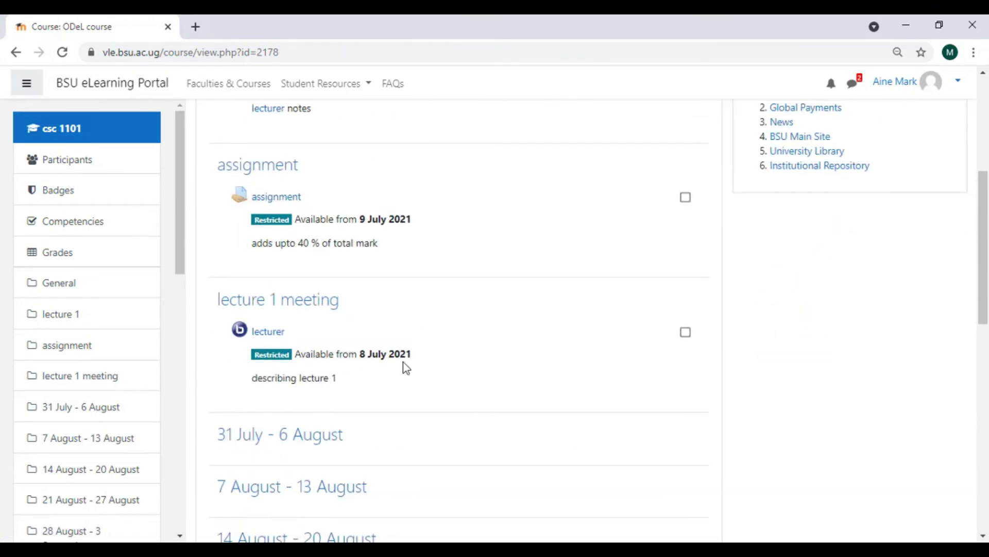
click(270, 334)
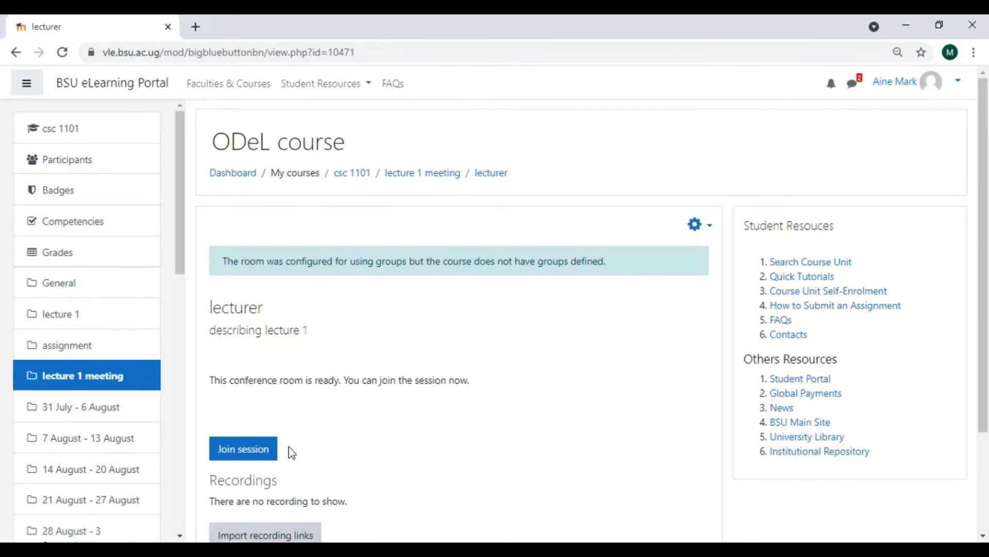
Join the lecturer session listen-only, start recording, then pause the recording
click(255, 452)
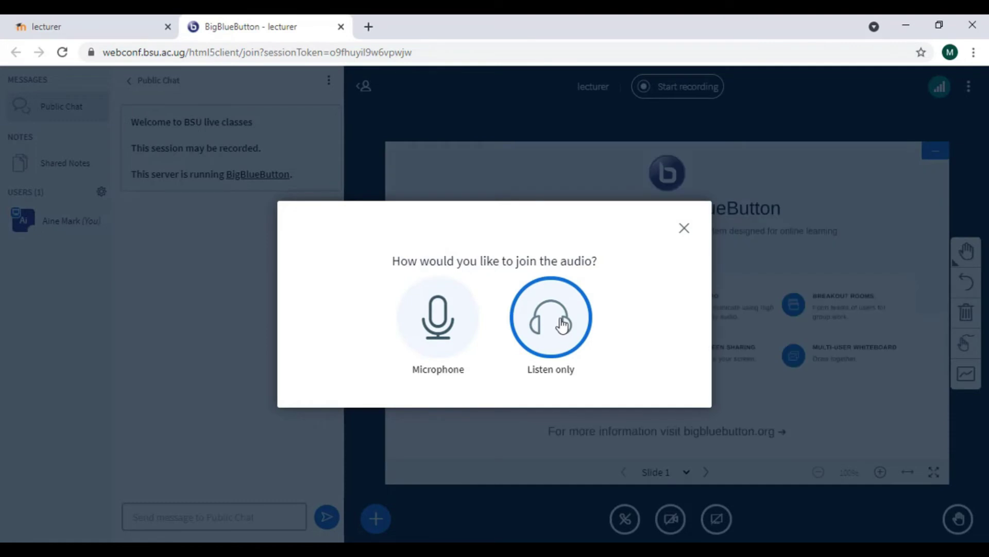
click(556, 324)
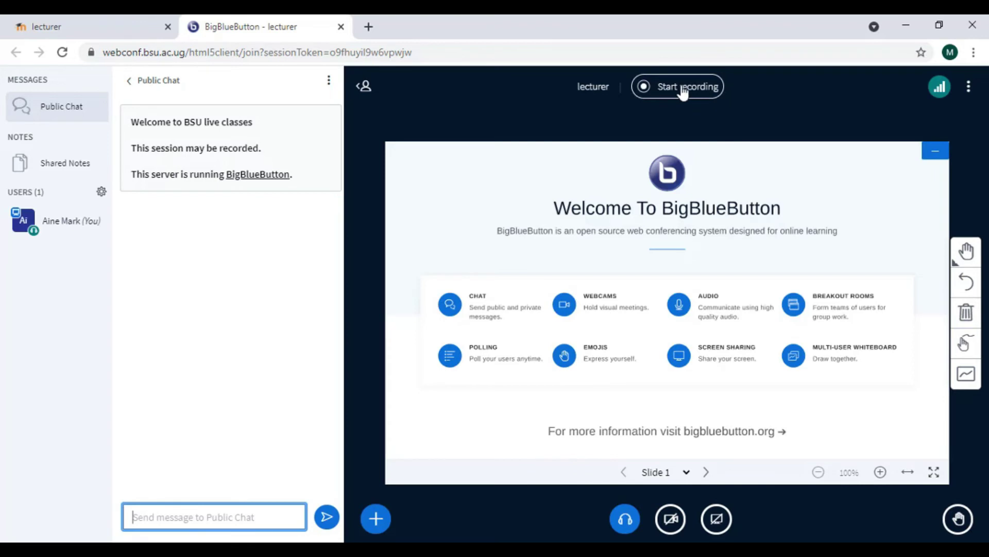
click(691, 91)
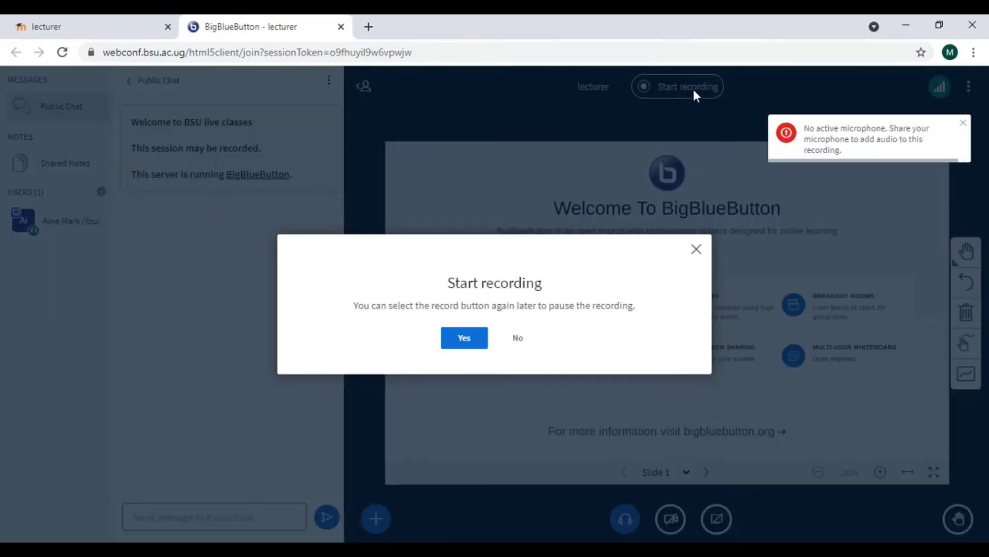
click(463, 342)
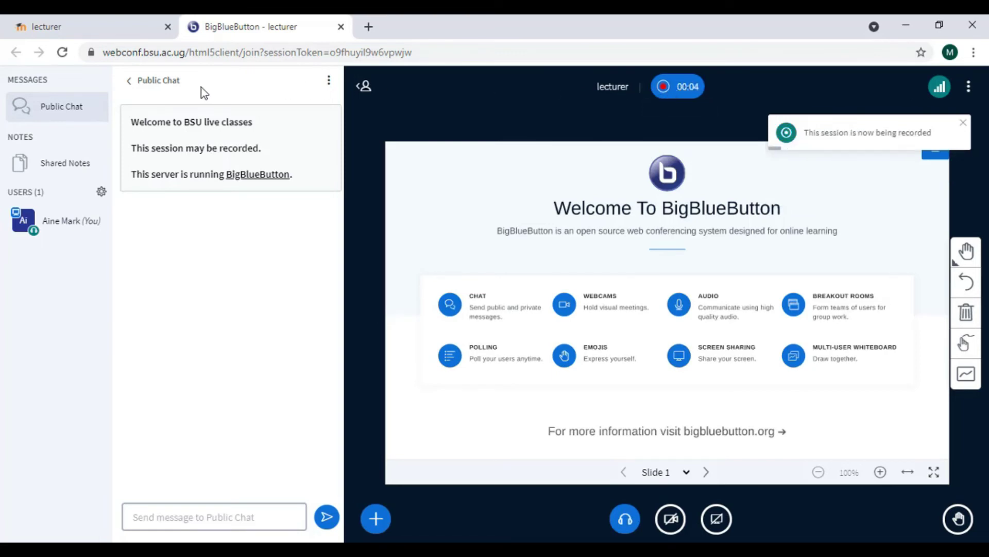
click(669, 90)
click(454, 344)
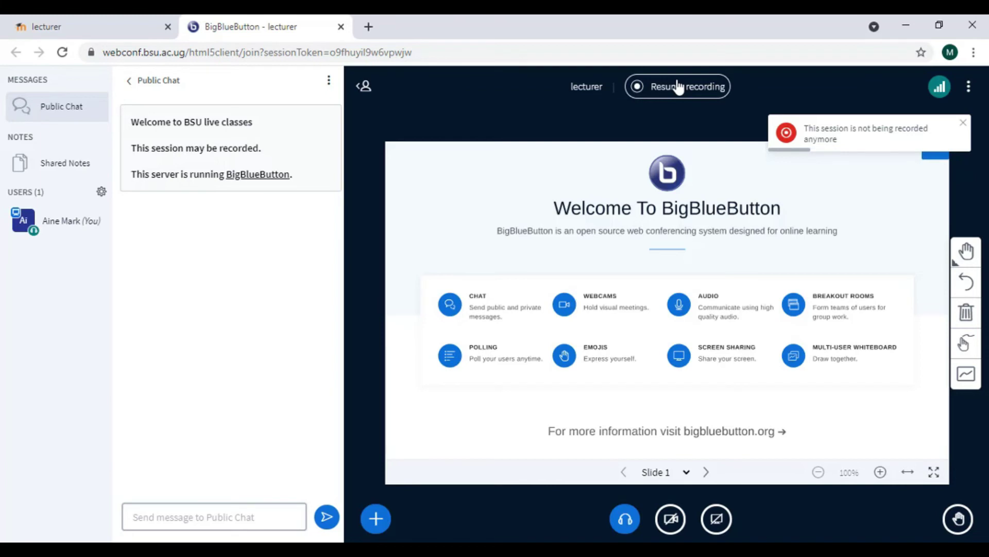
Allow camera access in the browser and start sharing the lecturer's webcam video
click(670, 518)
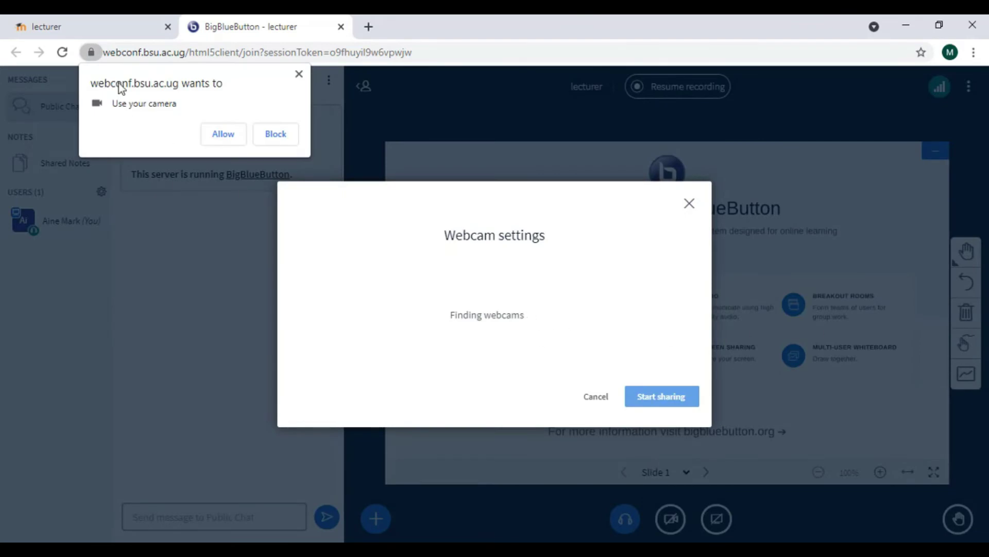
click(222, 137)
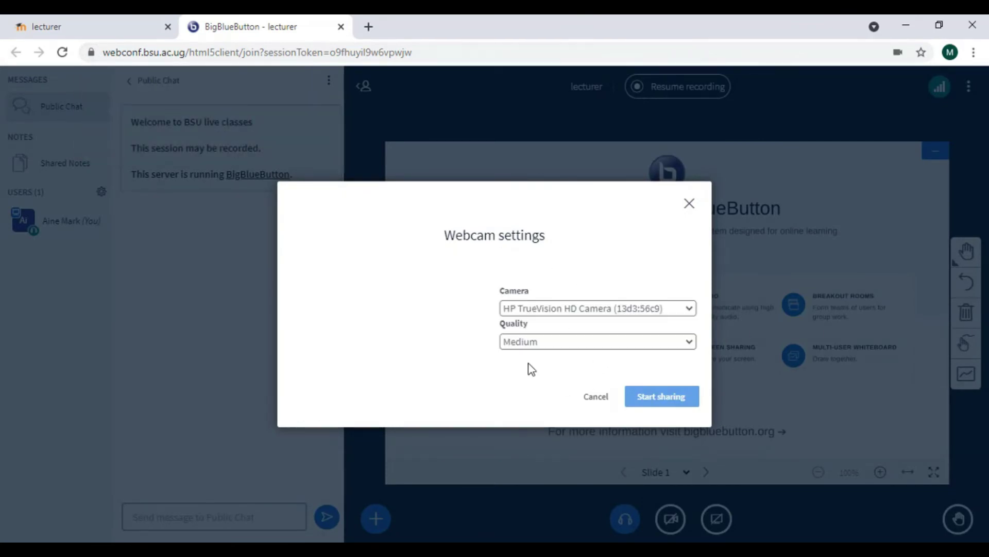
click(635, 397)
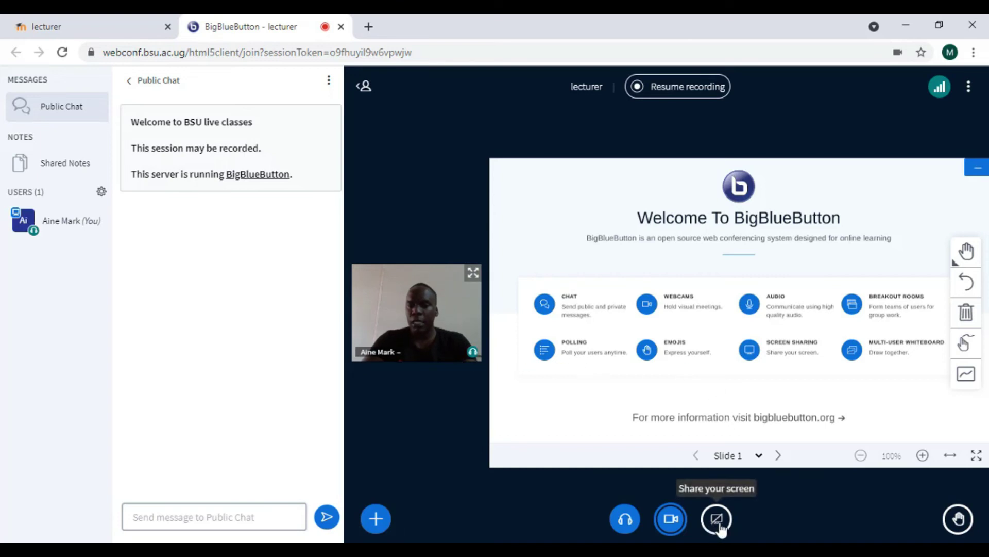
Upload introduction.pptx as the session presentation so its Database title slide appears
click(376, 518)
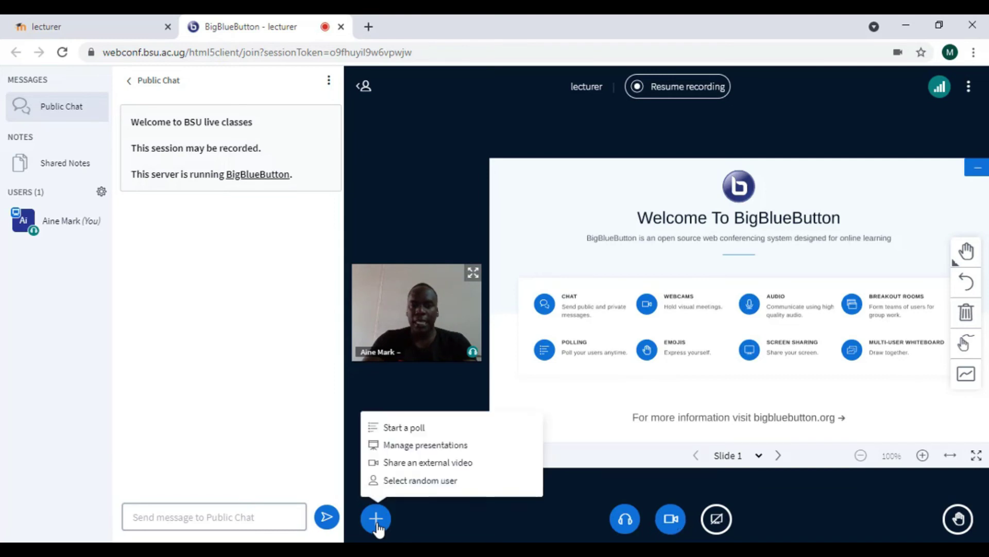
click(401, 448)
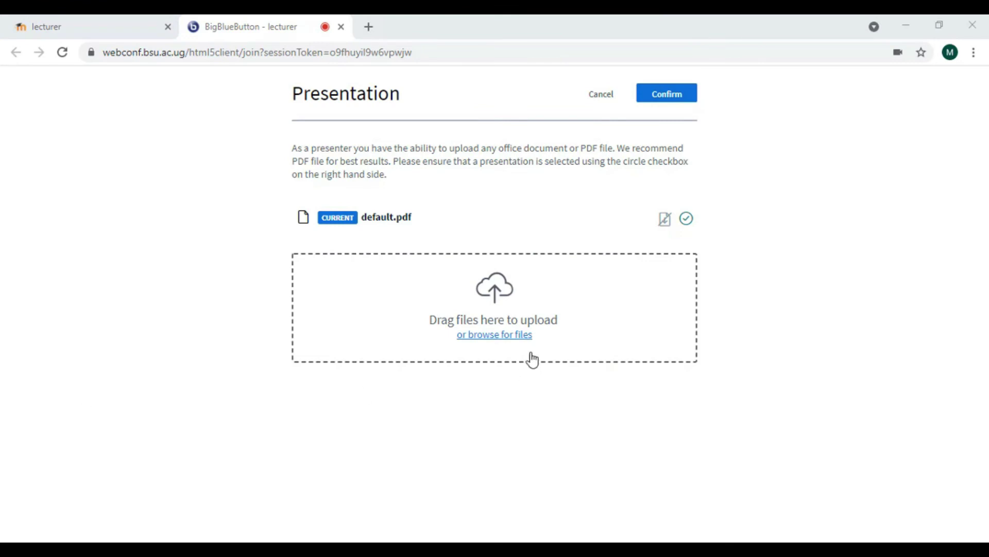
click(515, 336)
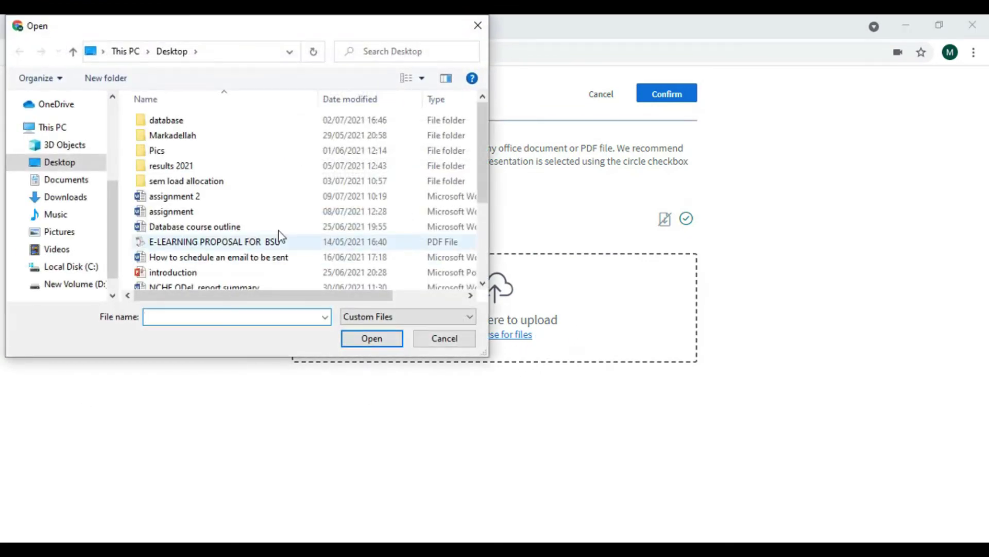
click(189, 275)
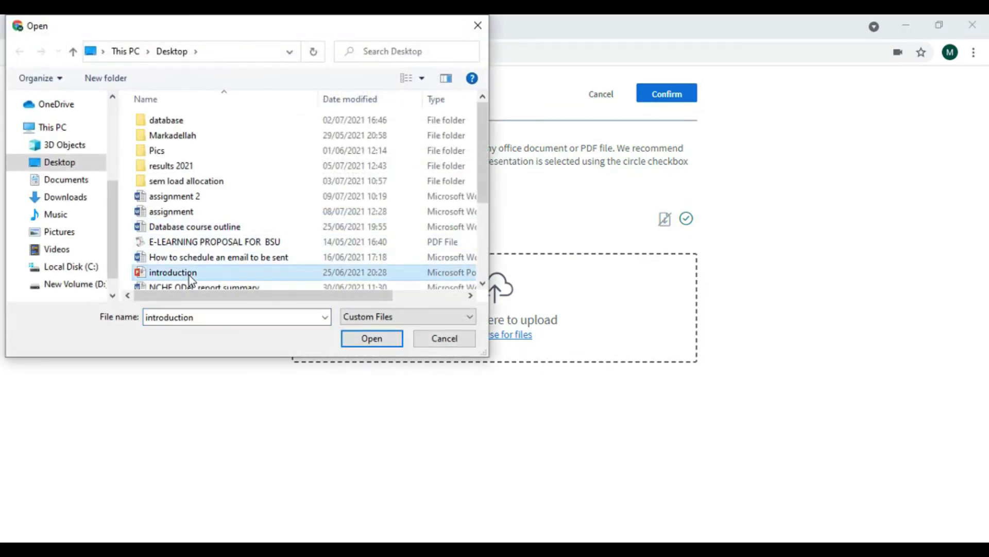
click(372, 338)
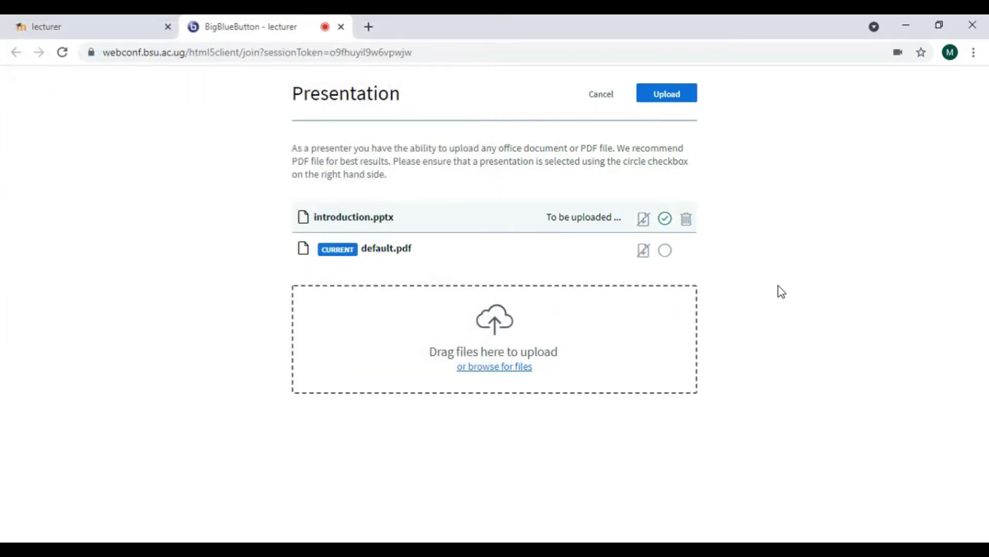
click(672, 98)
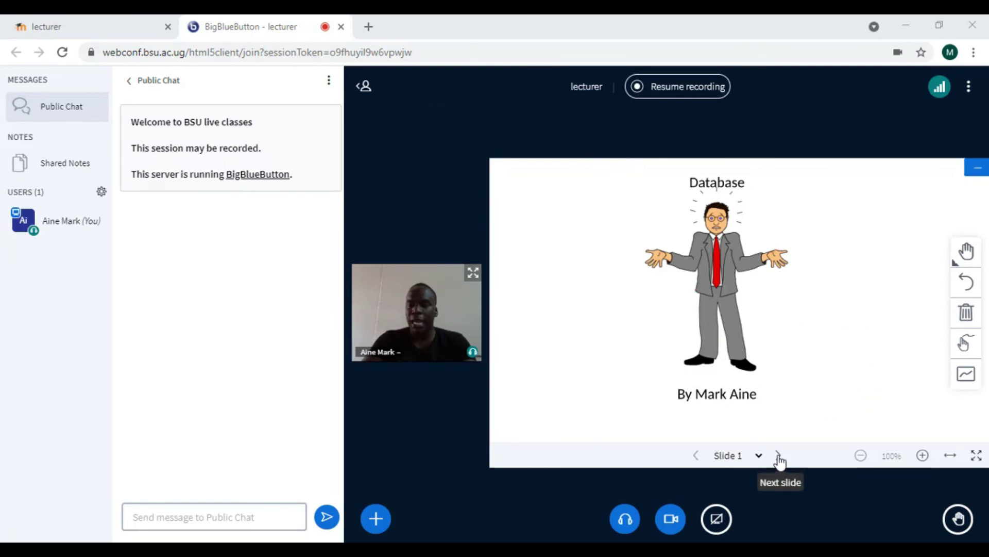
Page forward and back between the two History of Database Systems slides
click(779, 457)
click(779, 457)
click(696, 455)
click(778, 457)
click(696, 455)
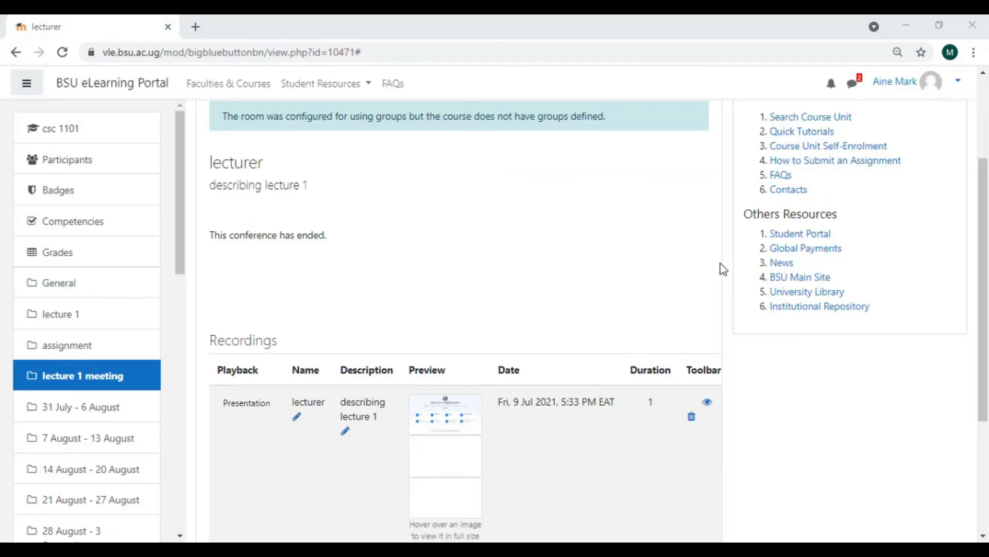
scroll(723, 268, down, 2)
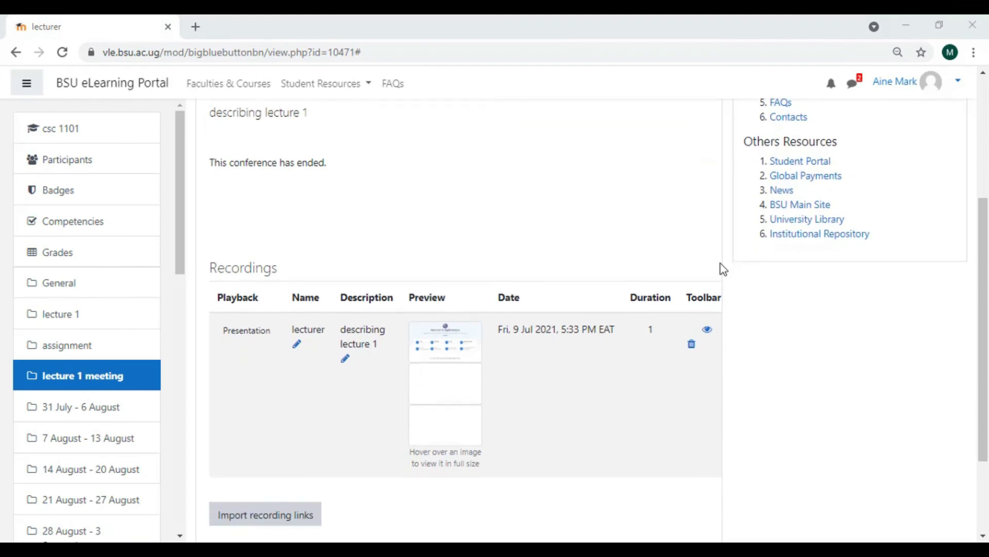
scroll(723, 268, up, 4)
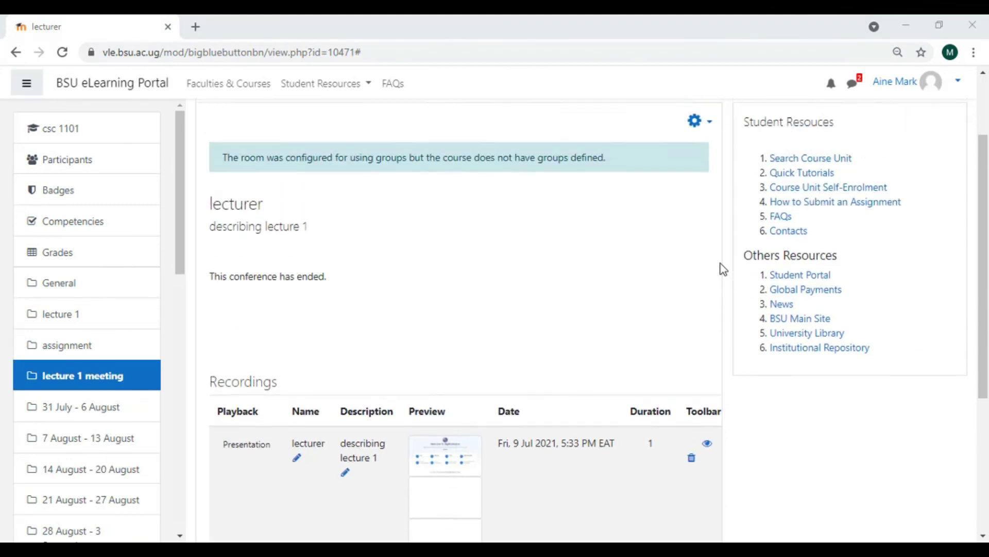
click(79, 129)
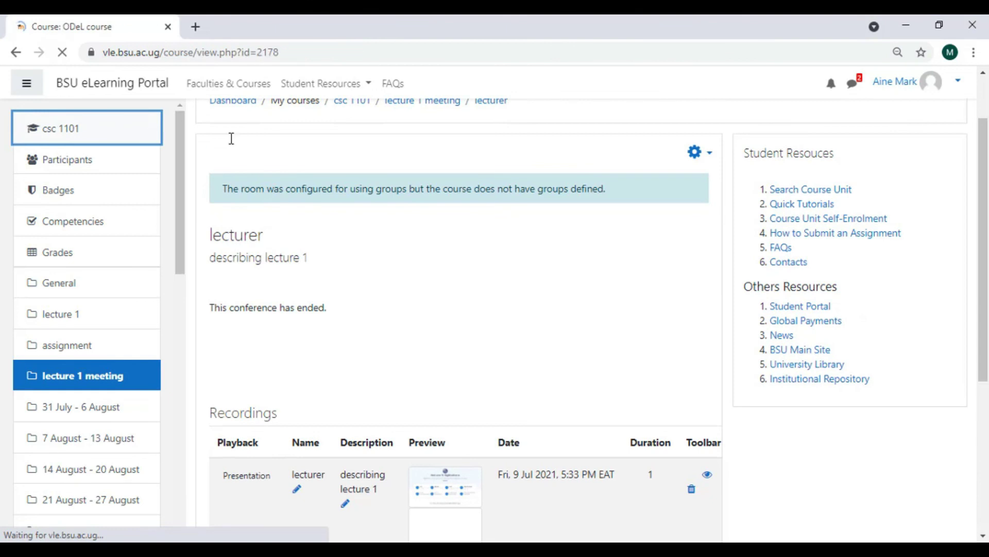
scroll(457, 201, down, 8)
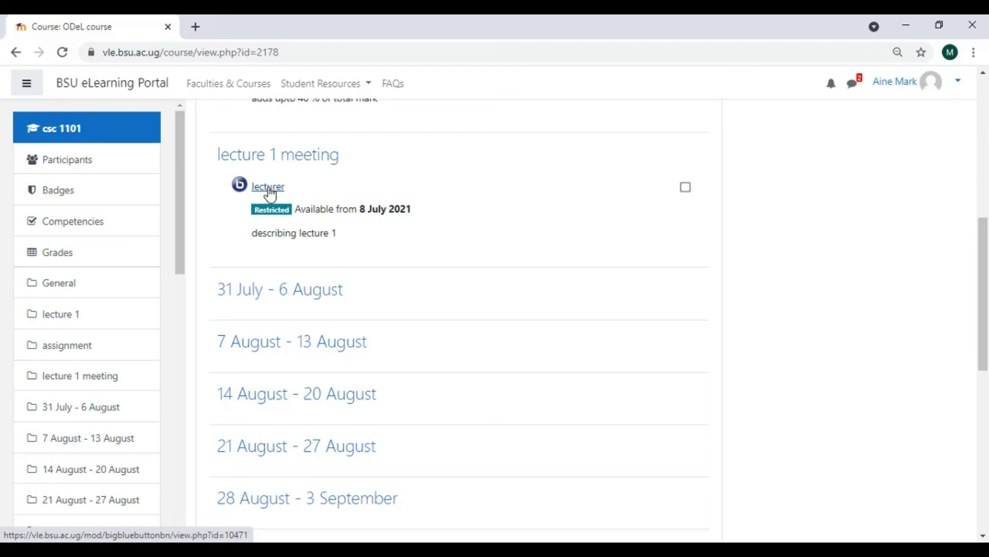
click(268, 187)
scroll(559, 237, down, 3)
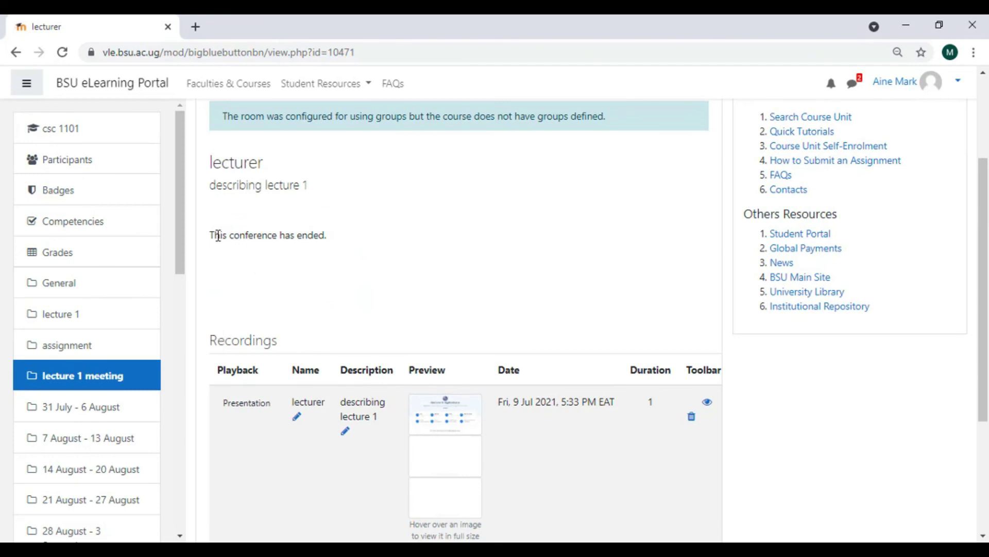
scroll(347, 320, down, 3)
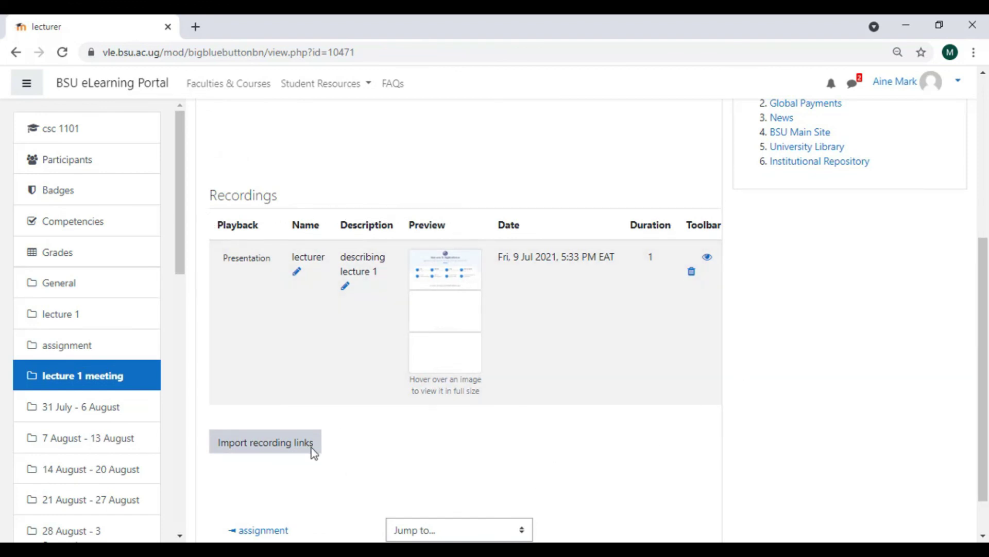
click(245, 260)
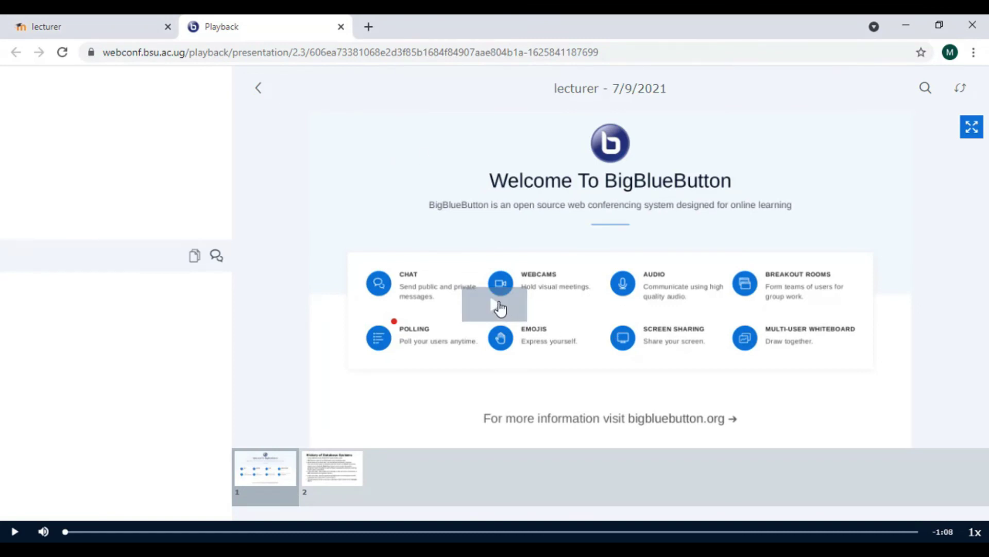
Play the recording and seek forward along the progress bar to near its end
click(500, 308)
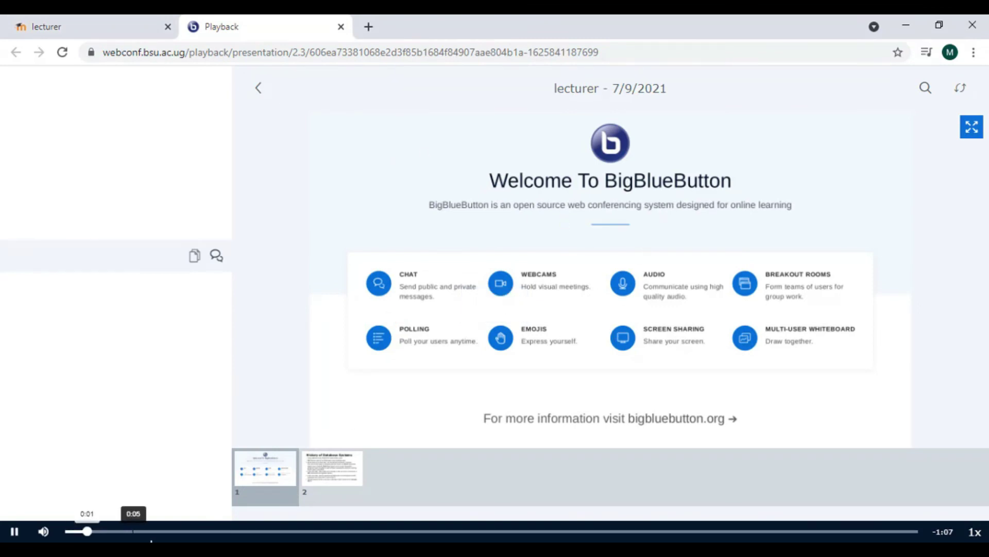
click(221, 531)
click(334, 531)
click(467, 532)
click(672, 531)
click(752, 531)
click(837, 531)
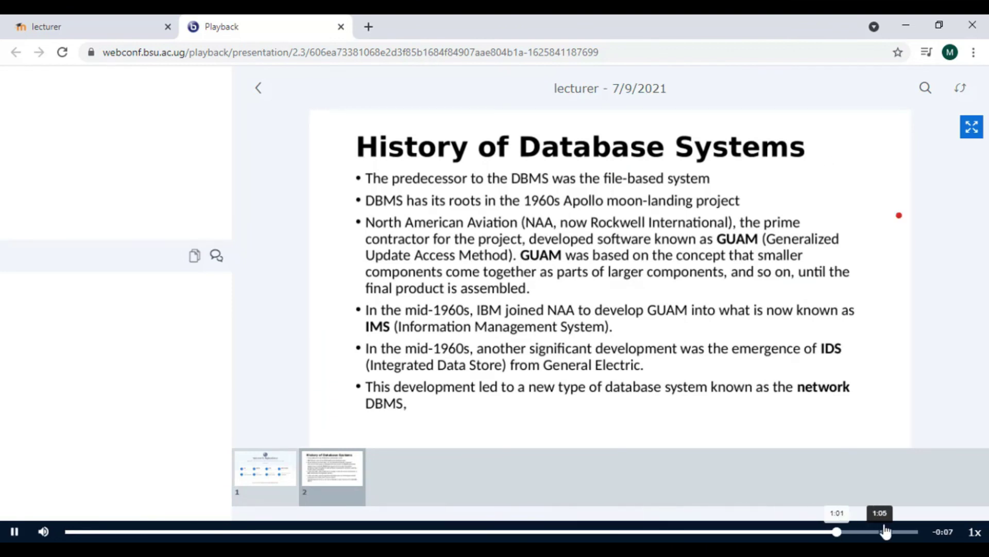